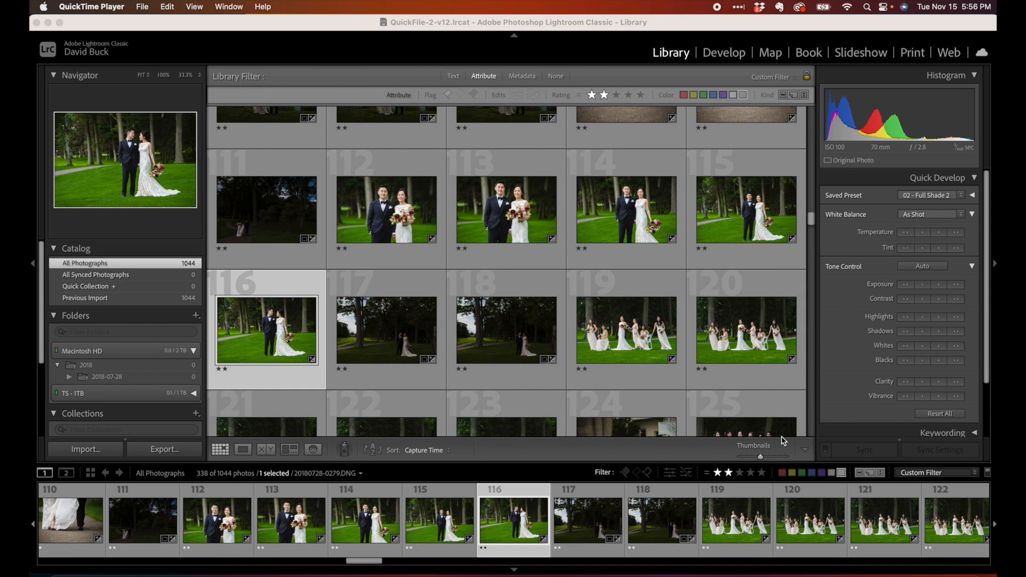
Add photo 117 to the selected photo 116, open Synchronize Settings and check all options
{"action": "left_click", "coordinate": [386, 330], "text": "super"}
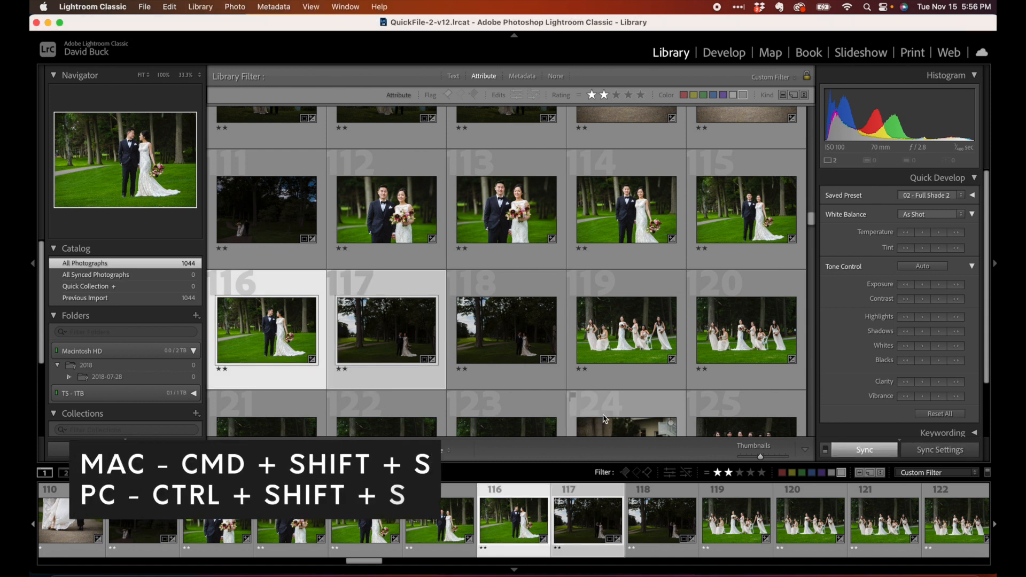
{"action": "key", "text": "super+shift+s"}
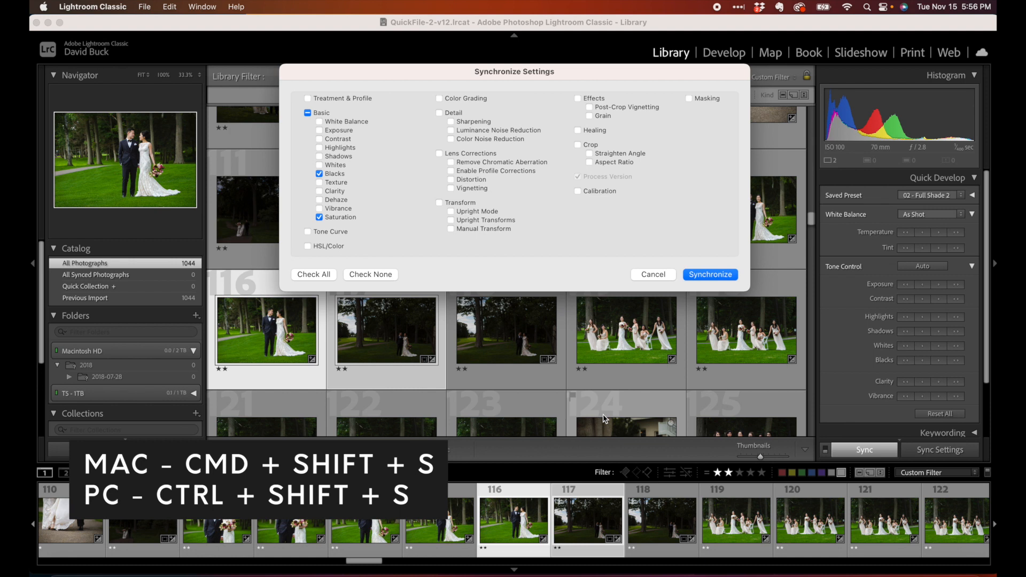
{"action": "left_click", "coordinate": [315, 274]}
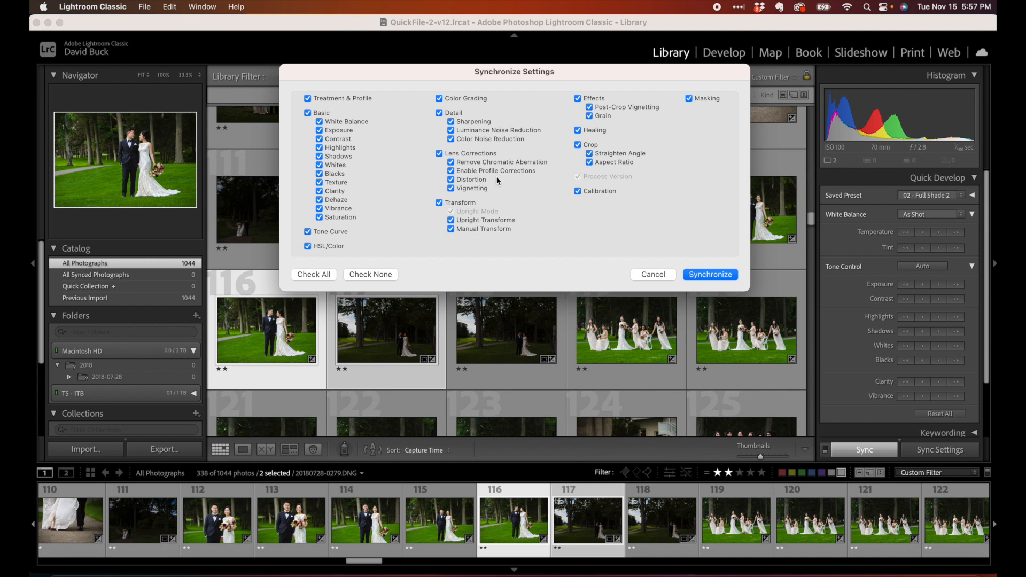
Toggle White Balance and Exposure, check none, tick a few Basic options, then cancel the dialog
{"action": "left_click", "coordinate": [319, 121]}
{"action": "left_click", "coordinate": [319, 129]}
{"action": "left_click", "coordinate": [356, 276]}
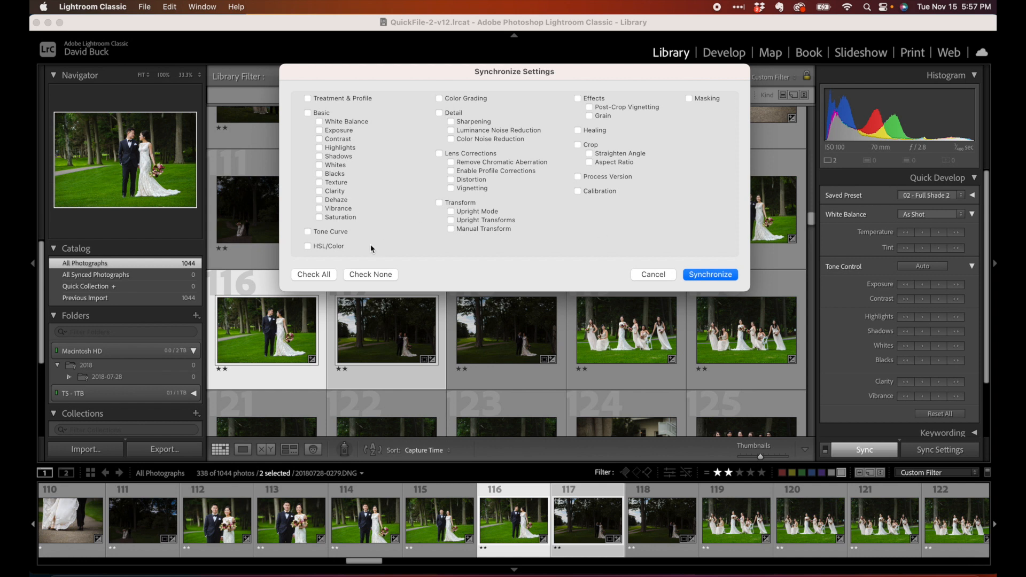
{"action": "left_click", "coordinate": [349, 219]}
{"action": "left_click", "coordinate": [341, 209]}
{"action": "left_click", "coordinate": [648, 275]}
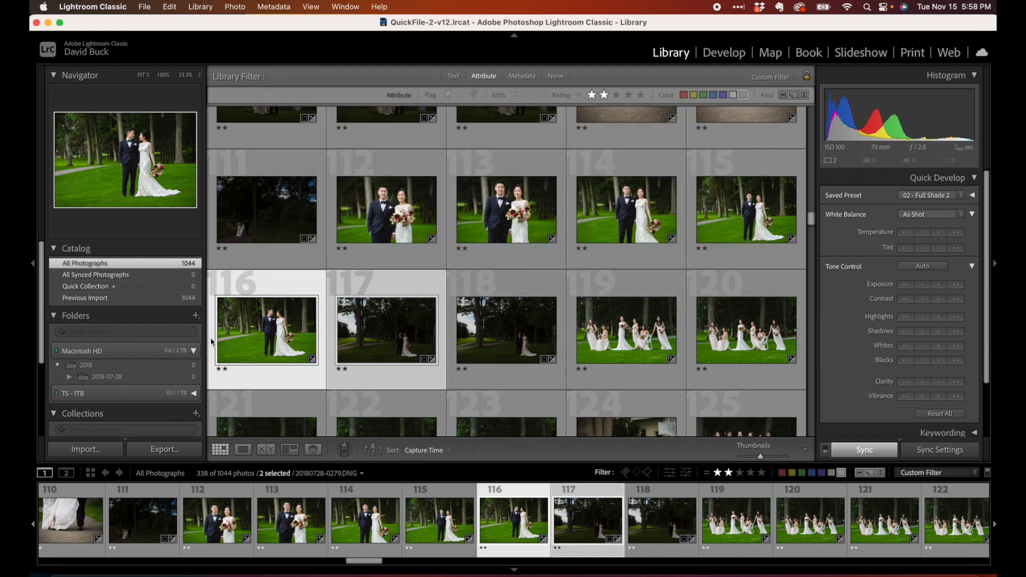
Compare the develop settings of photos 114 and 115 by switching between Library and Develop
{"action": "left_click", "coordinate": [598, 225]}
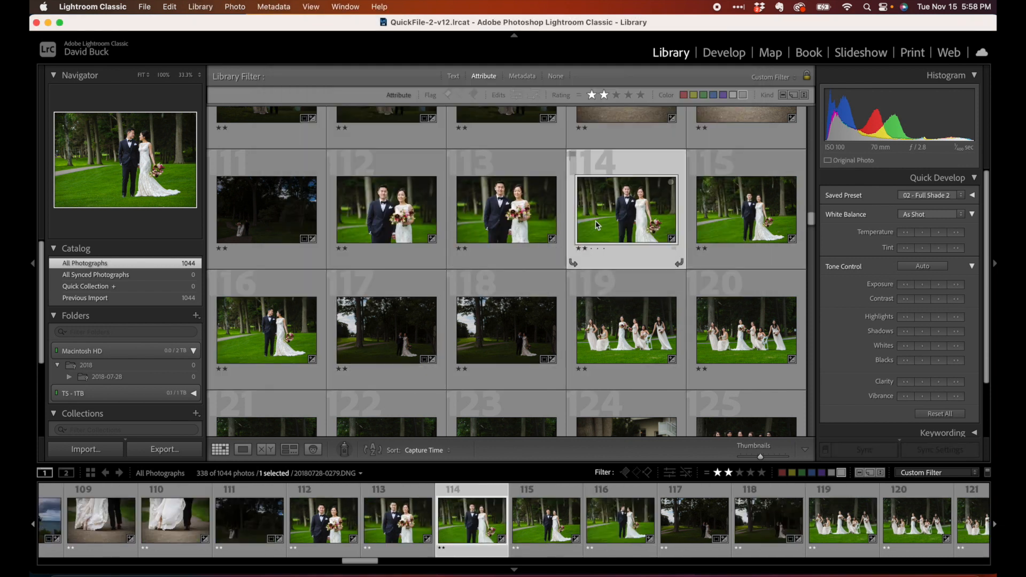
{"action": "left_click", "coordinate": [725, 54]}
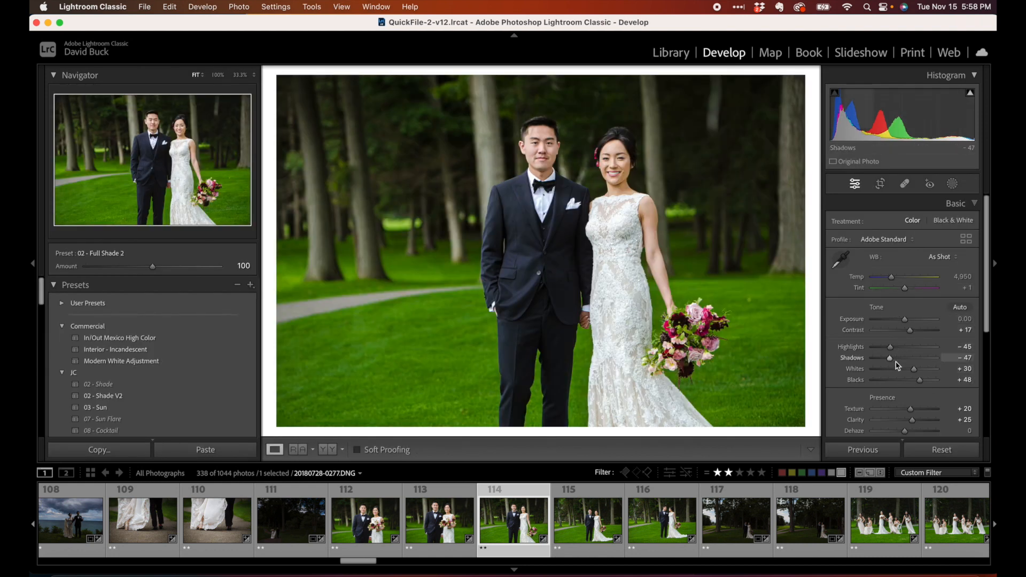
{"action": "left_click", "coordinate": [670, 52]}
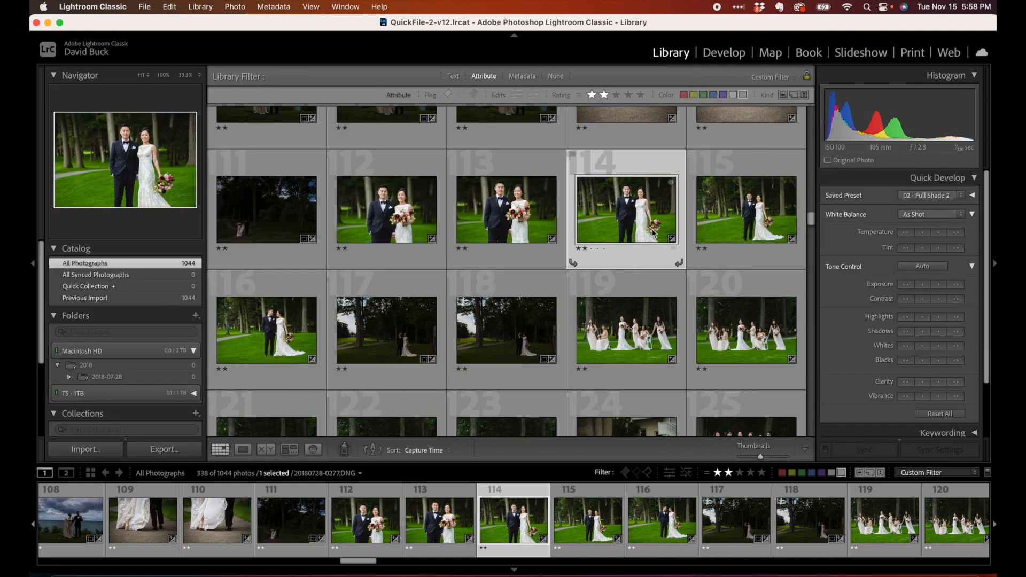
{"action": "key", "text": "Right"}
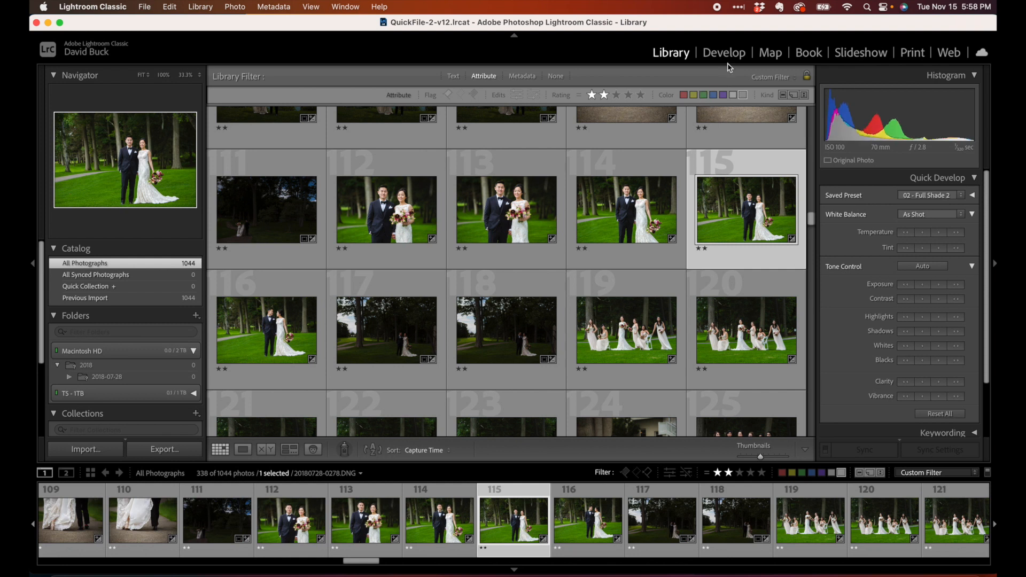
{"action": "left_click", "coordinate": [725, 53]}
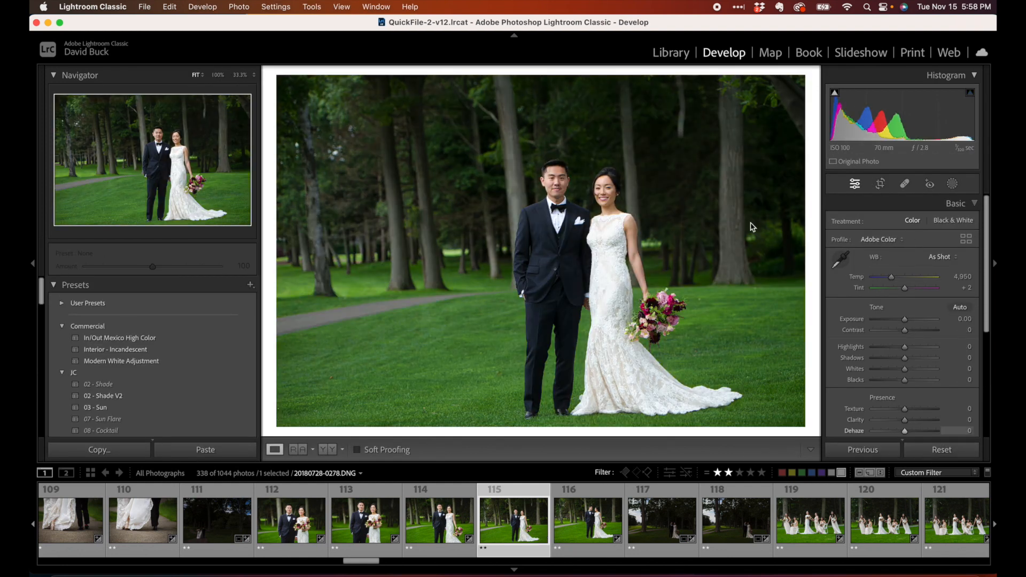
{"action": "left_click", "coordinate": [671, 53]}
{"action": "left_click", "coordinate": [600, 213]}
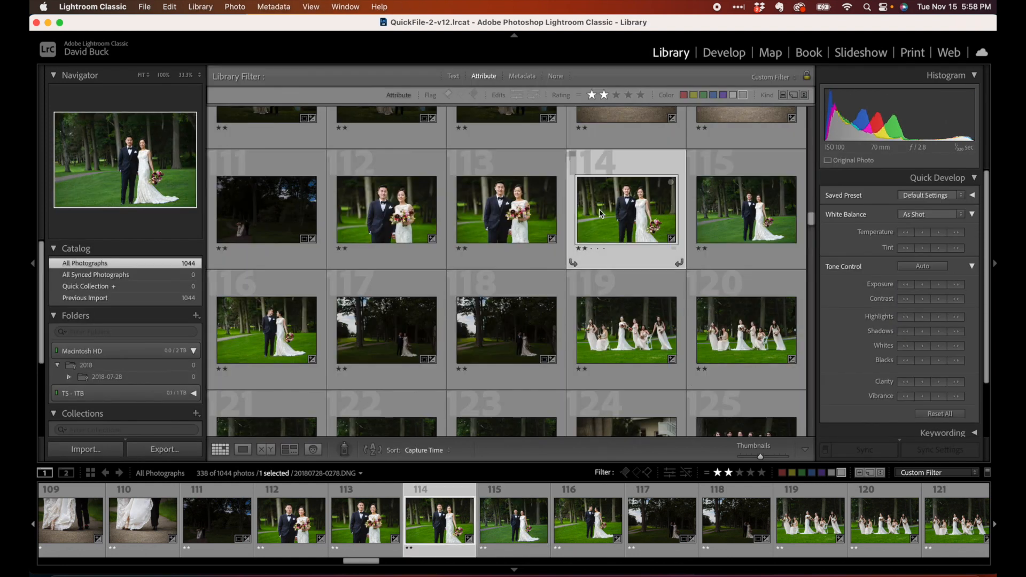
{"action": "left_click", "coordinate": [725, 52]}
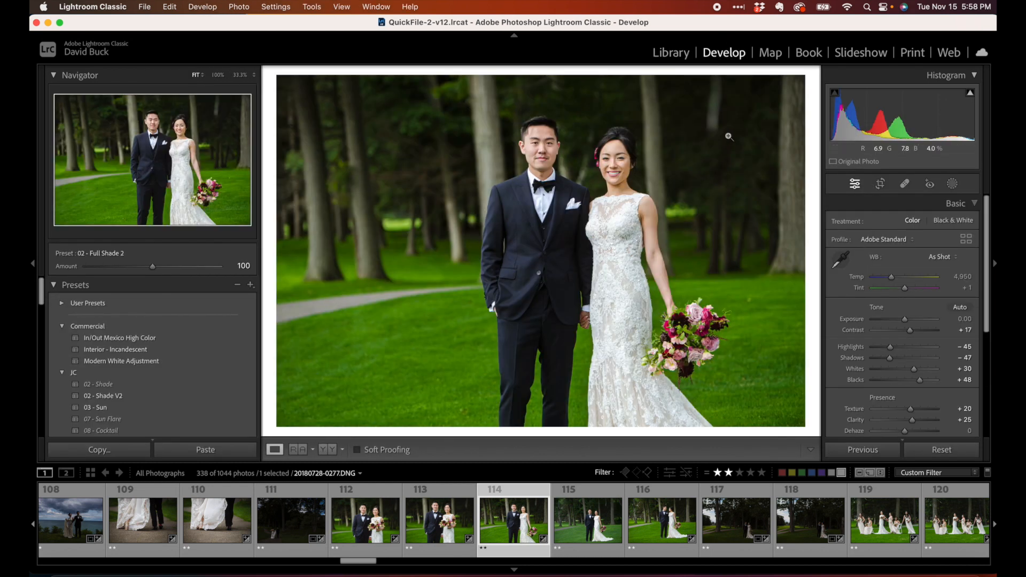
{"action": "left_click", "coordinate": [585, 529]}
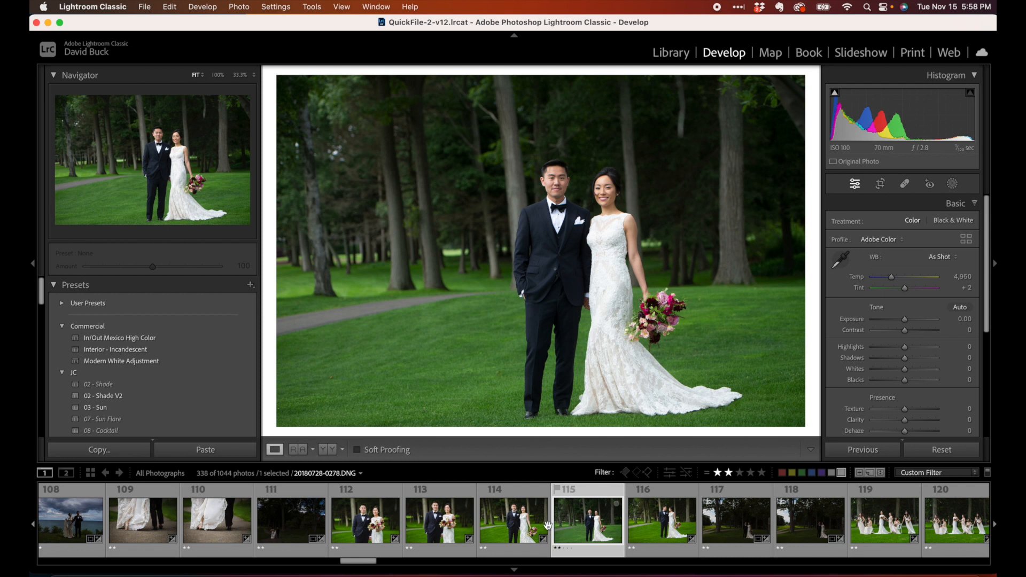
{"action": "left_click", "coordinate": [528, 528]}
Select photos 114 and 115 in the grid and synchronize all settings from 114 to 115
{"action": "left_click", "coordinate": [666, 53]}
{"action": "left_click", "coordinate": [739, 217], "text": "shift"}
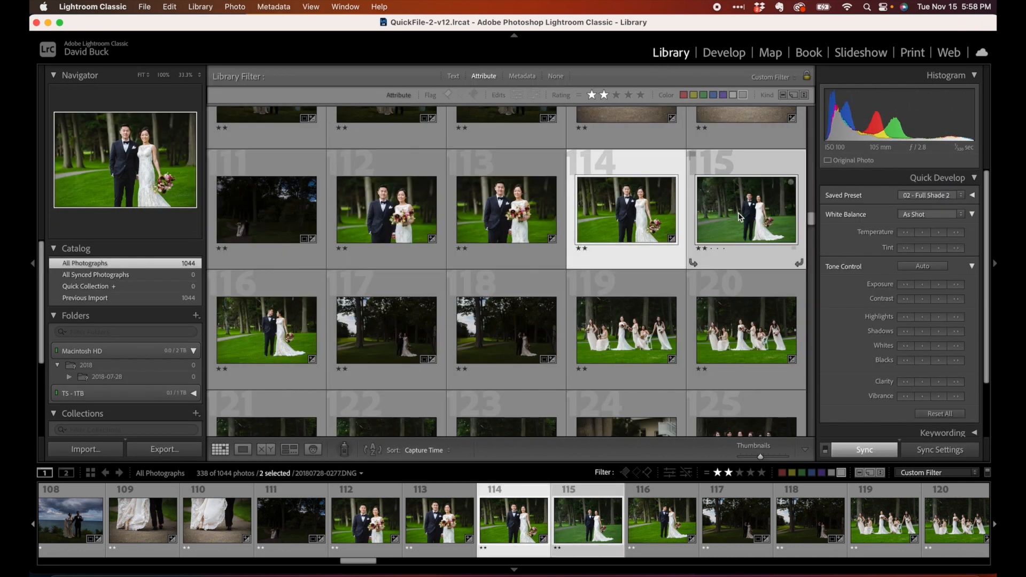
{"action": "key", "text": "super+shift+s"}
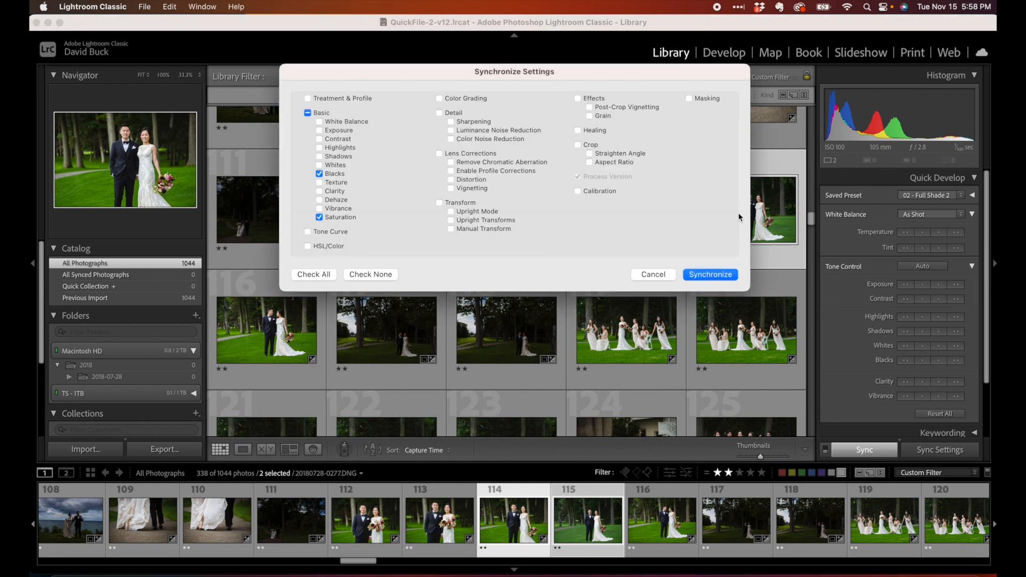
{"action": "left_click", "coordinate": [318, 273]}
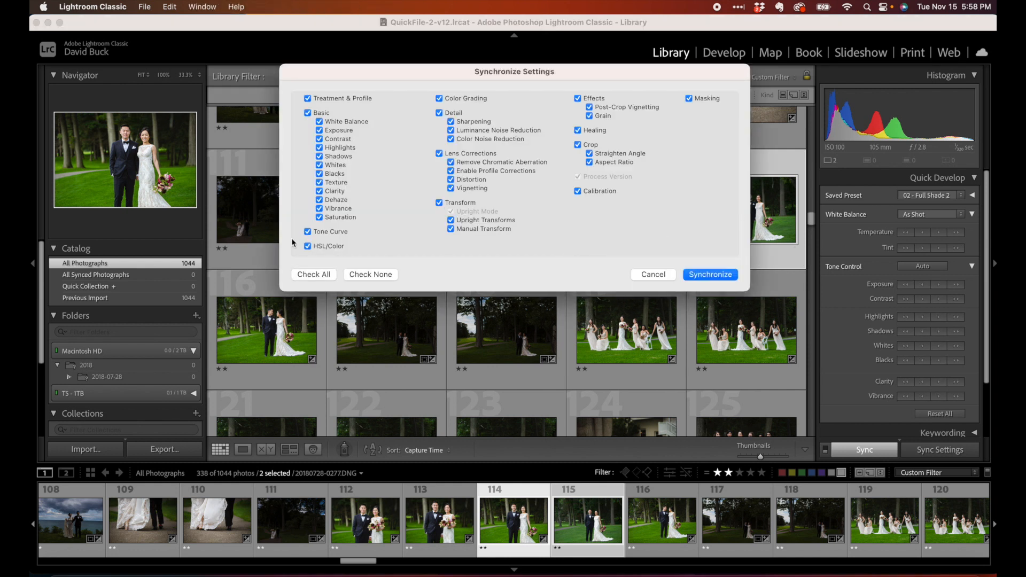
{"action": "left_click", "coordinate": [697, 274]}
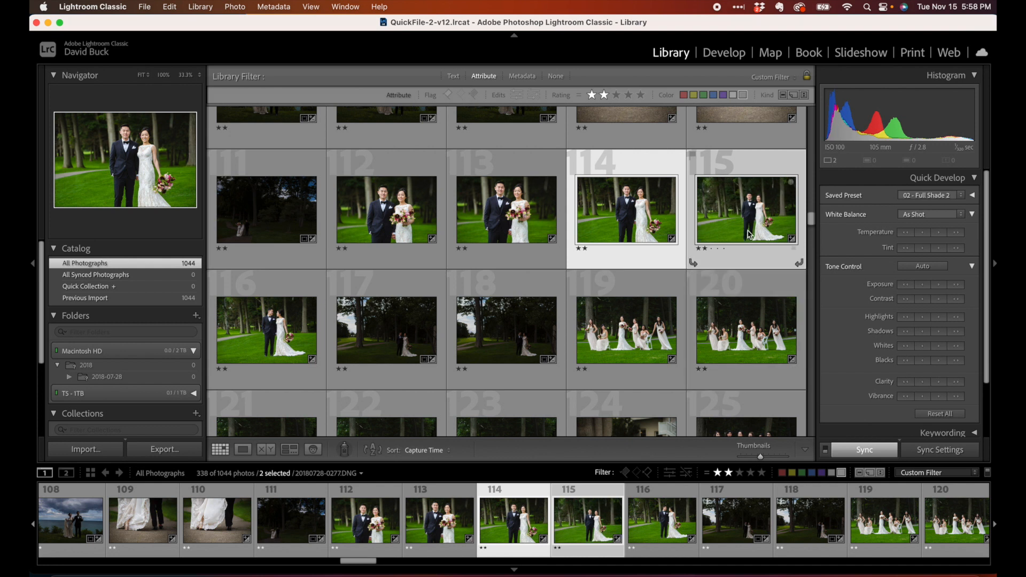
Compare photos 114 and 115 in loupe view, then return to the grid
{"action": "key", "text": "e"}
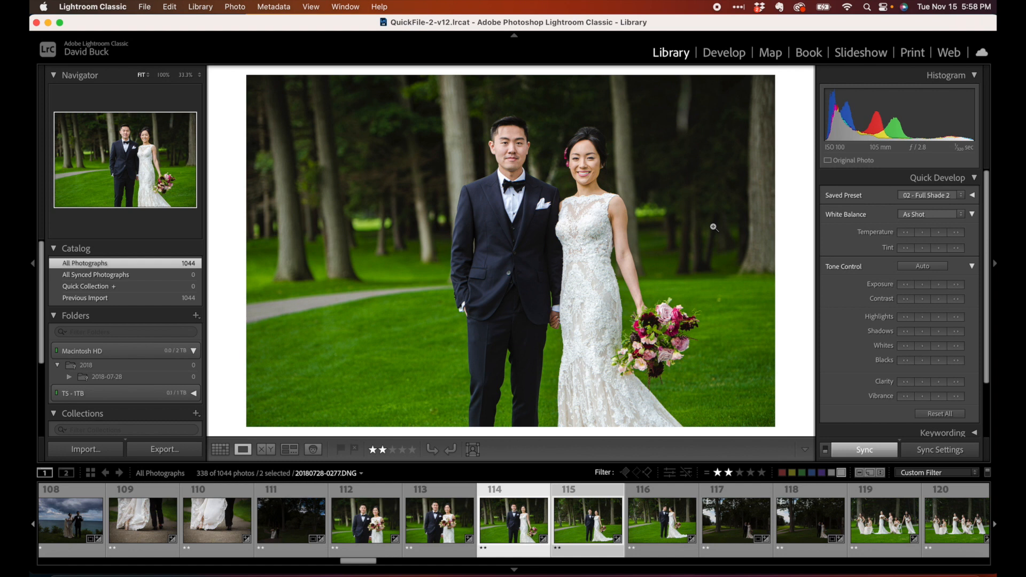
{"action": "key", "text": "Right"}
{"action": "key", "text": "Left"}
{"action": "key", "text": "g"}
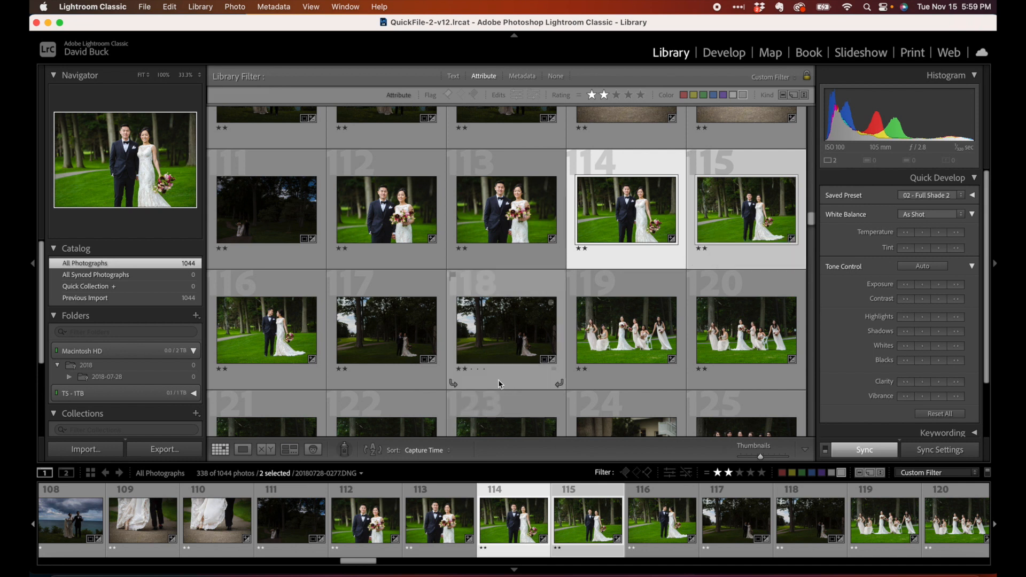
Select photo 117 and compare it with photo 116 in loupe view before returning to the grid
{"action": "left_click", "coordinate": [396, 342]}
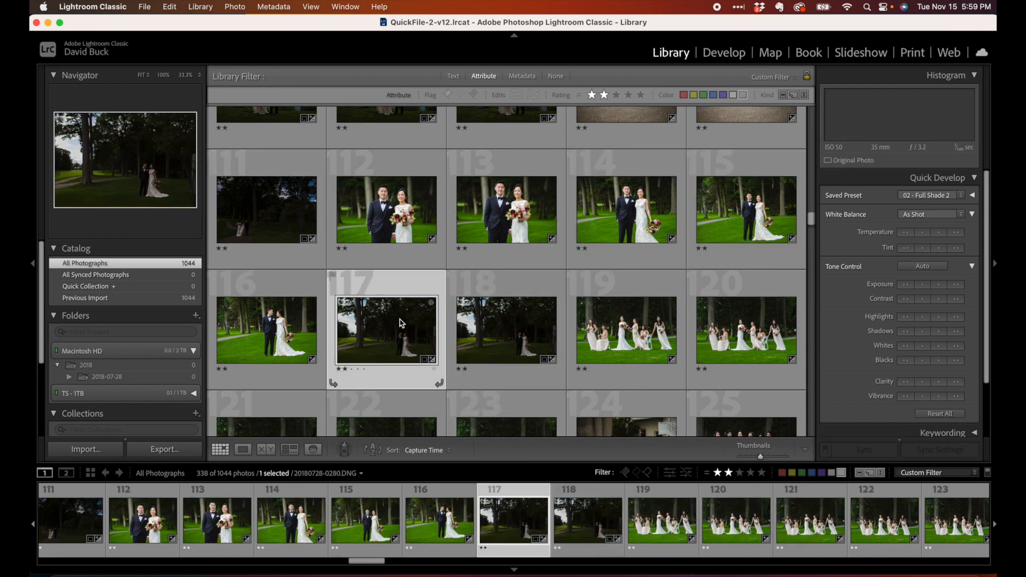
{"action": "key", "text": "e"}
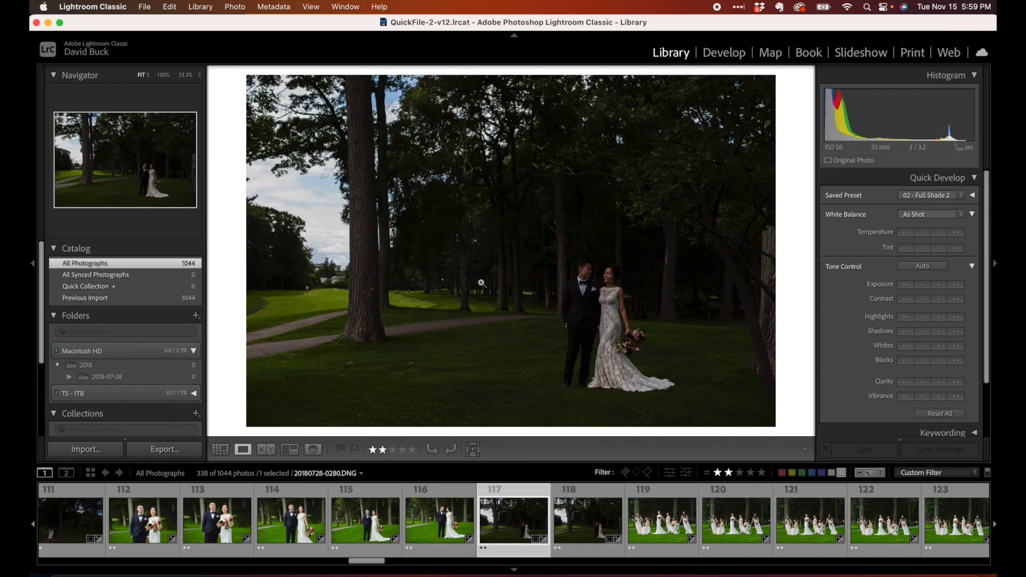
{"action": "key", "text": "Left"}
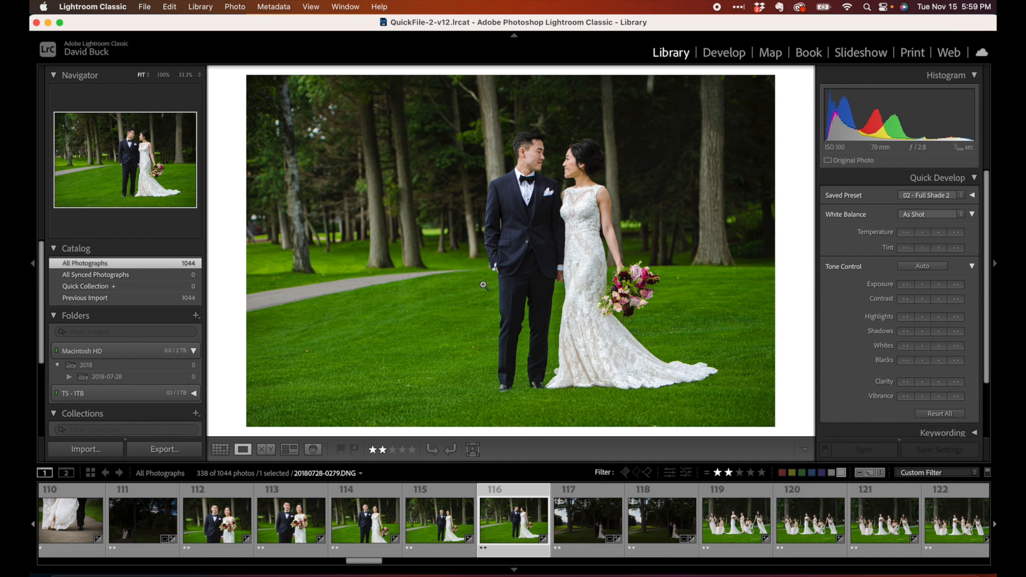
{"action": "key", "text": "Right"}
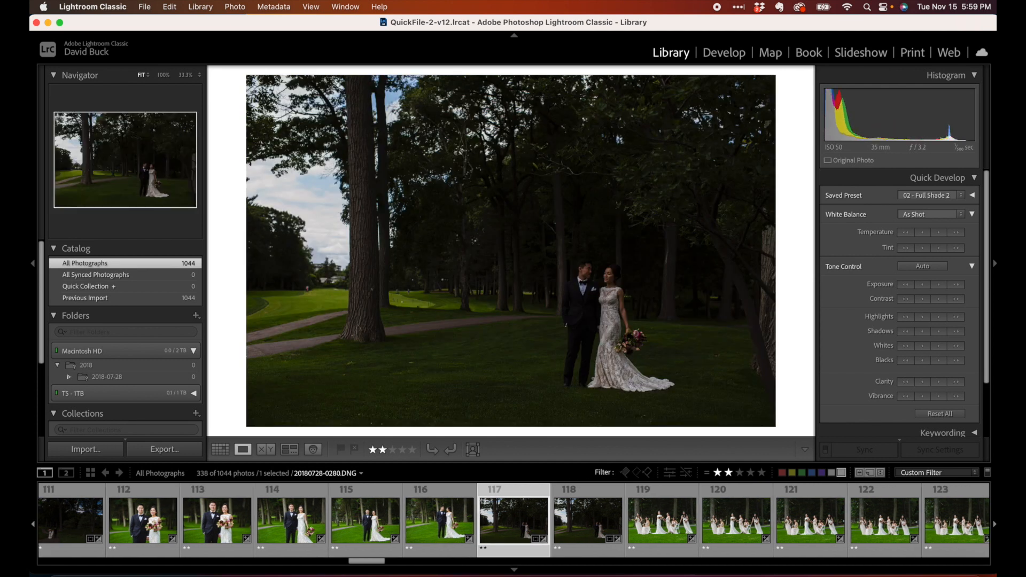
{"action": "key", "text": "g"}
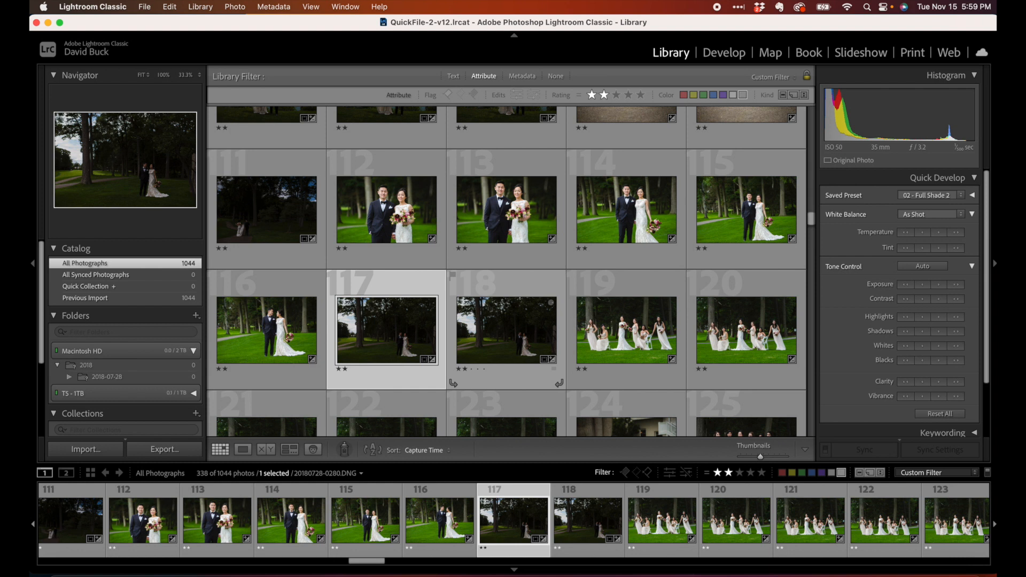
Select photos 116 and 117 and synchronize all settings from 116 to 117
{"action": "left_click", "coordinate": [301, 322]}
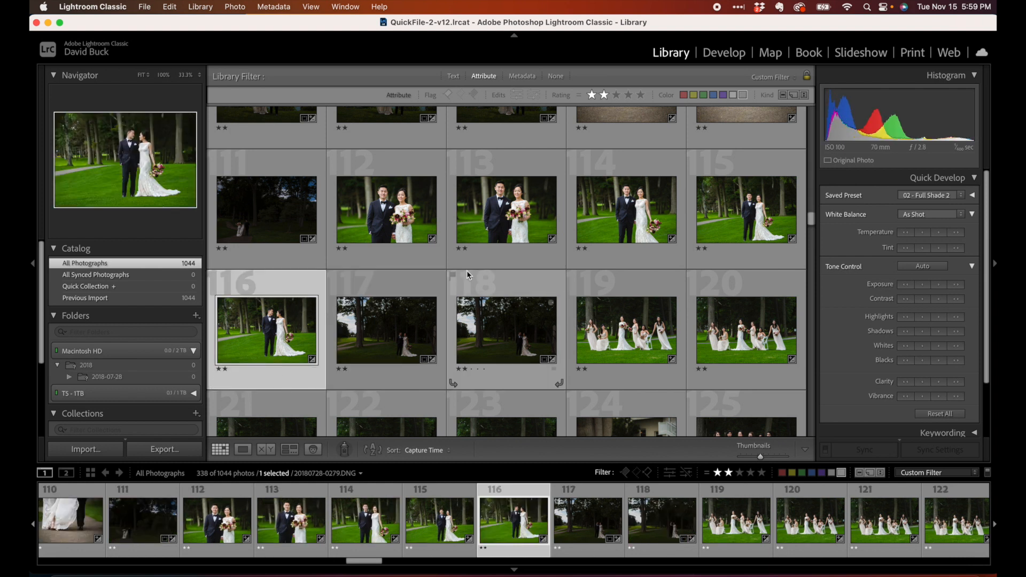
{"action": "left_click", "coordinate": [376, 353], "text": "super"}
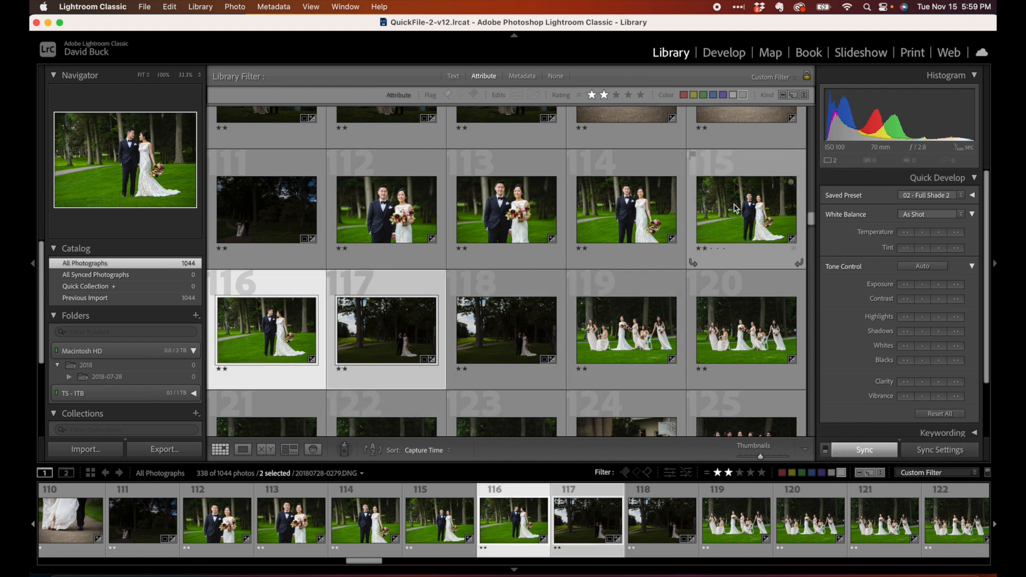
{"action": "key", "text": "super+shift+s"}
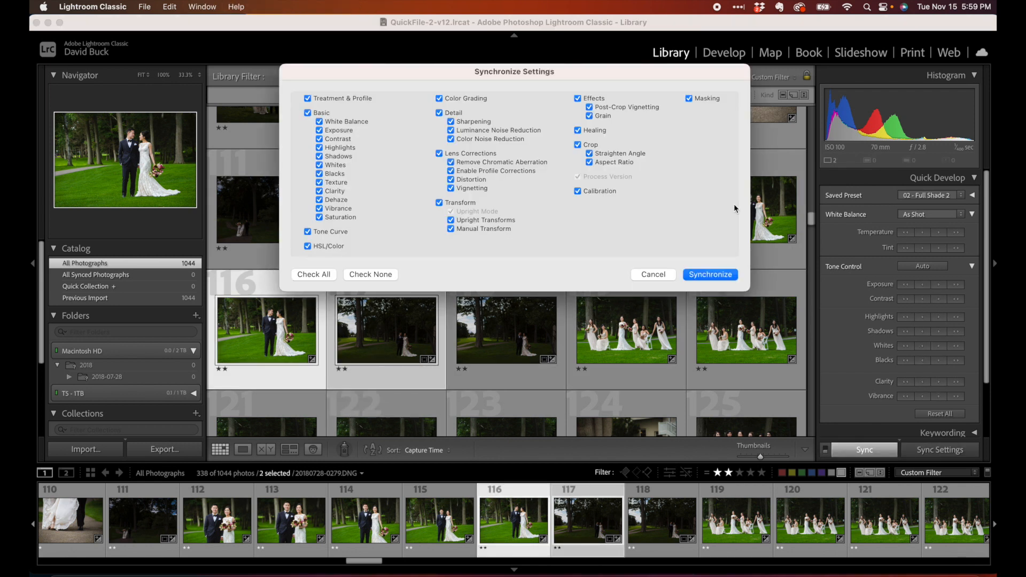
{"action": "left_click", "coordinate": [710, 273]}
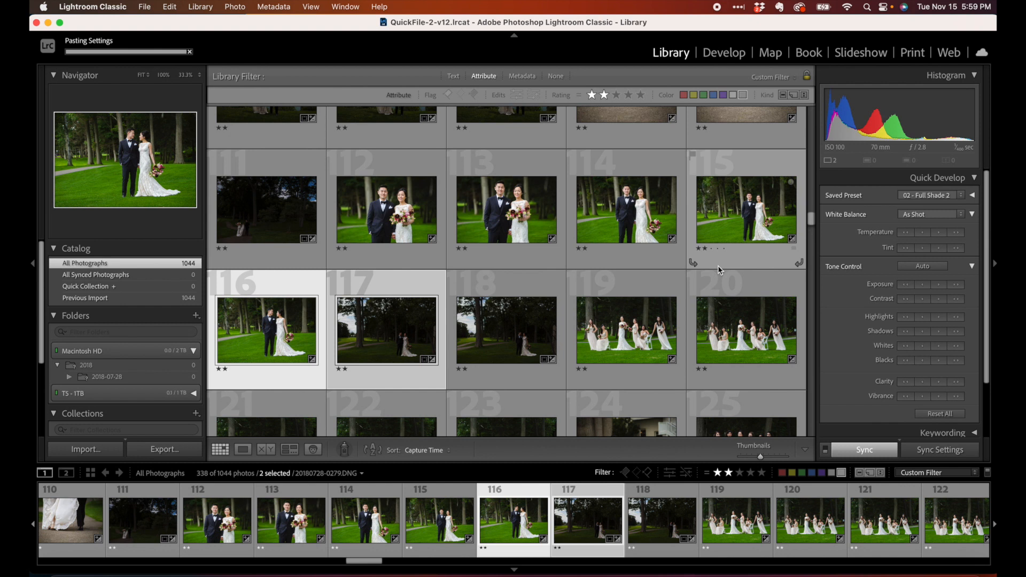
Open photo 116 alone in Develop to check its settings, then return to the grid
{"action": "left_click", "coordinate": [313, 340]}
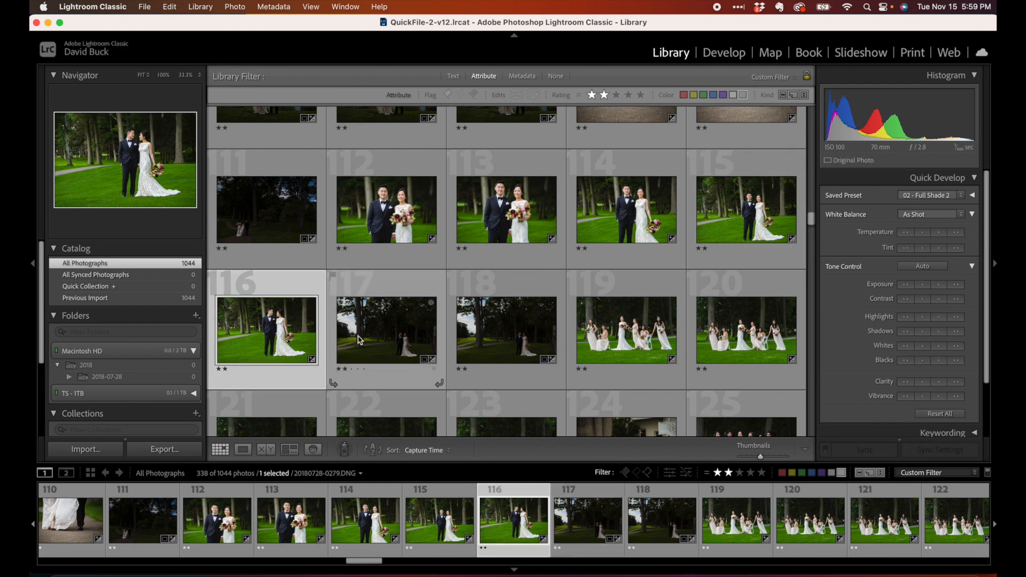
{"action": "left_click", "coordinate": [732, 59]}
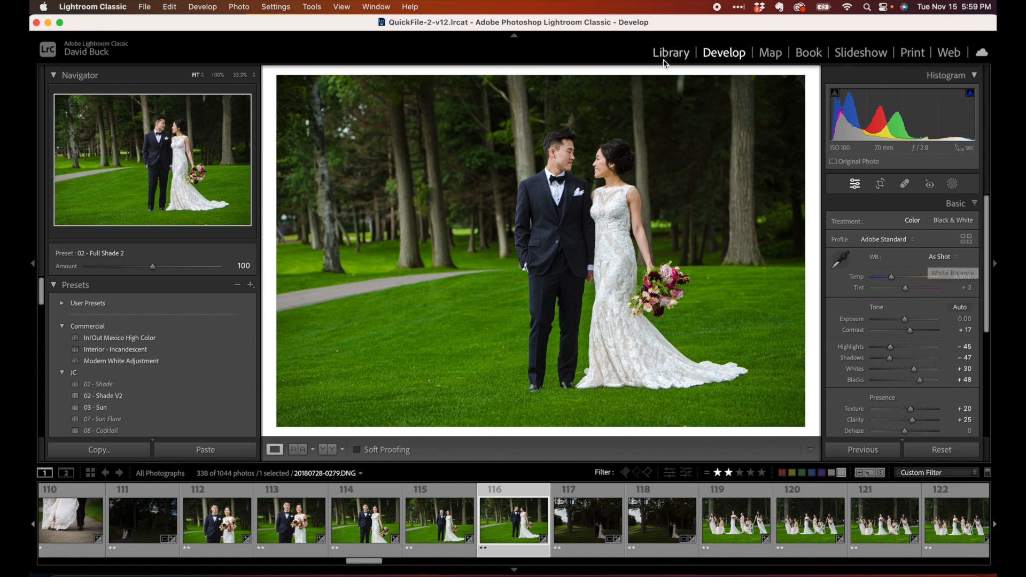
{"action": "key", "text": "g"}
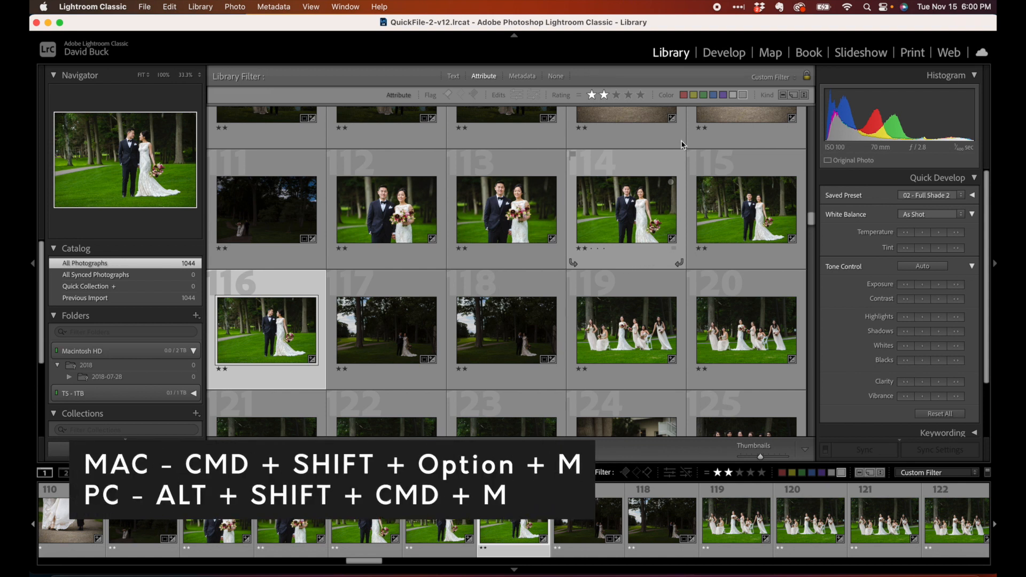
Open photo 116 in Develop and look up the Match Total Exposures command through Help search and the Settings menu
{"action": "left_click", "coordinate": [724, 52]}
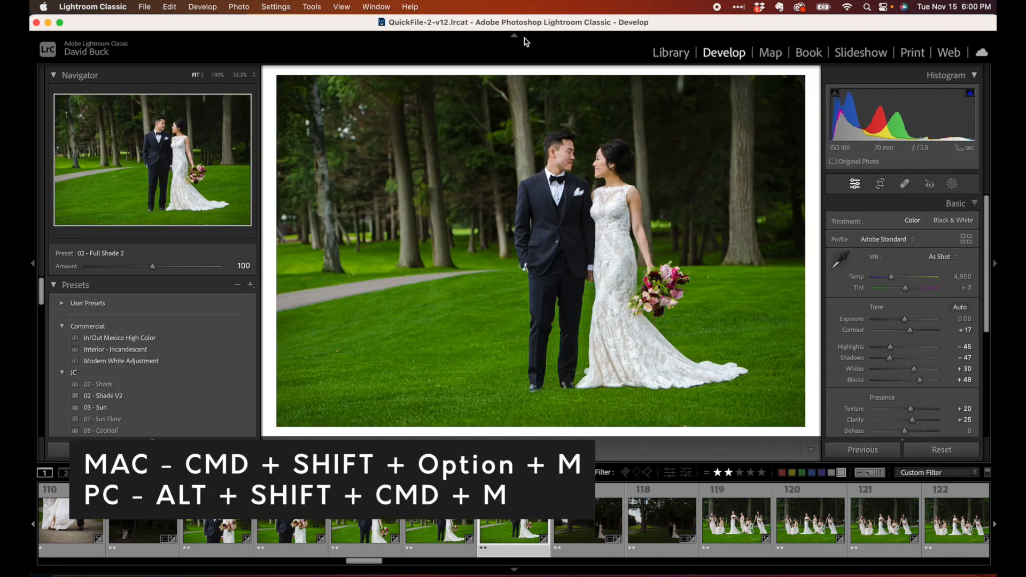
{"action": "left_click", "coordinate": [412, 6]}
{"action": "type", "text": "mat"}
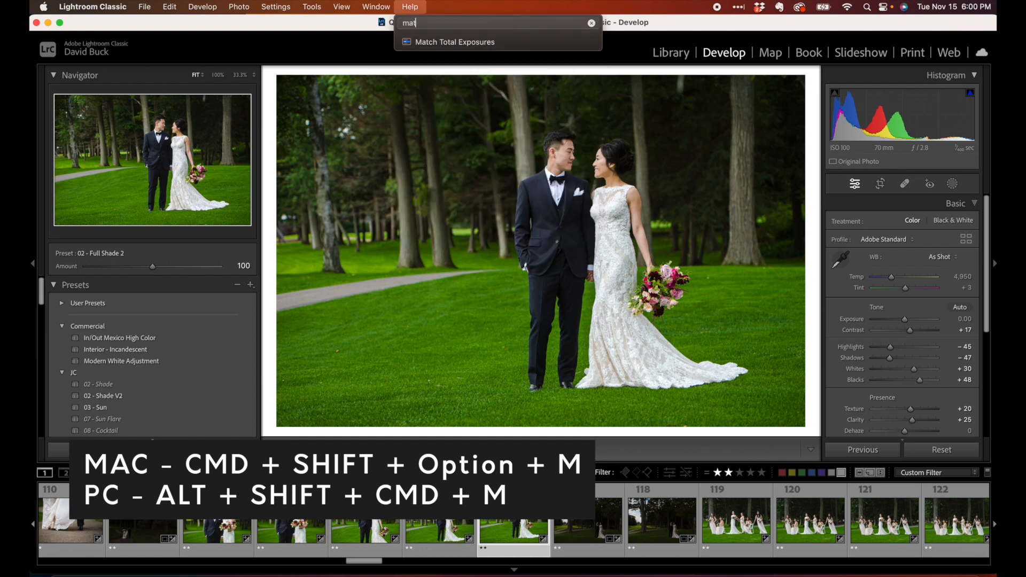
{"action": "left_click", "coordinate": [414, 8]}
{"action": "left_click", "coordinate": [414, 7]}
{"action": "mouse_move", "coordinate": [419, 56]}
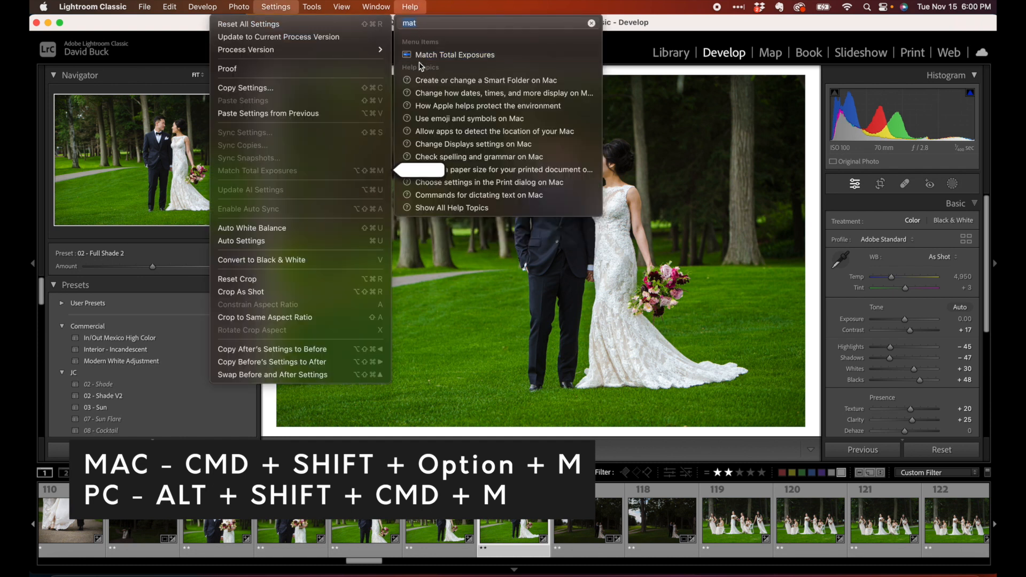
{"action": "left_click", "coordinate": [288, 8]}
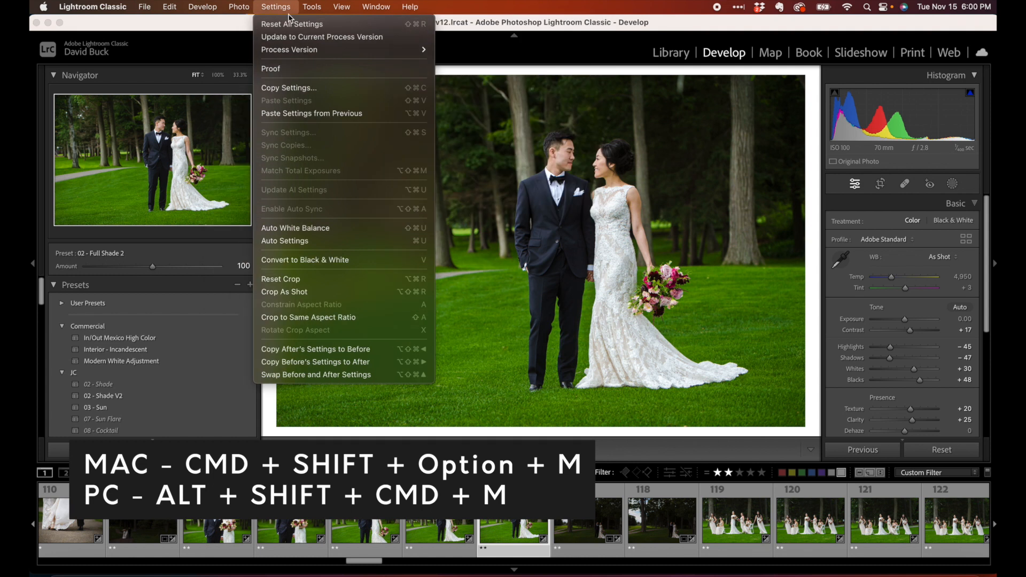
{"action": "left_click", "coordinate": [277, 6]}
Add photo 117 to the selection and apply Match Total Exposures to it from photo 116
{"action": "key", "text": "shift+Right"}
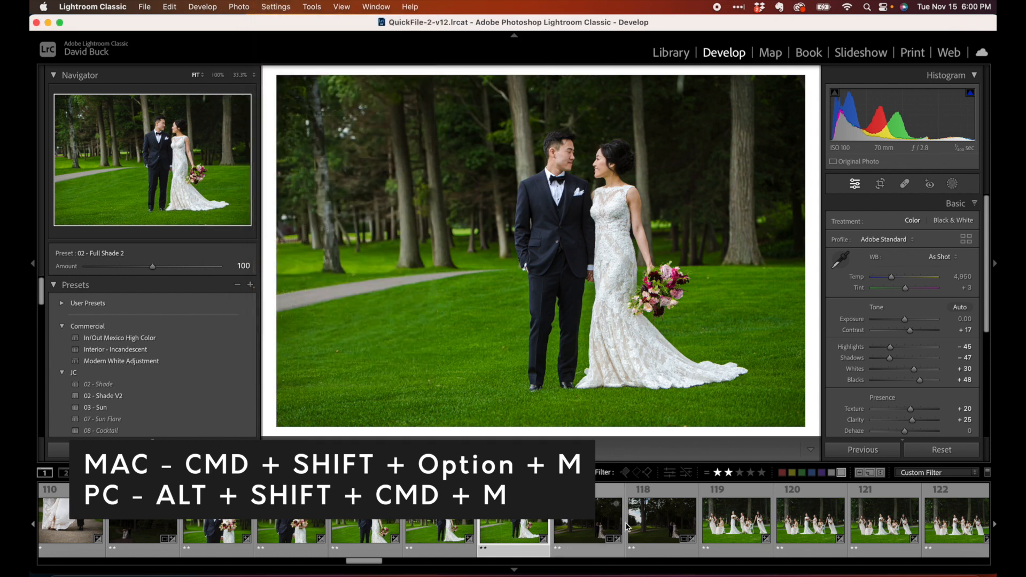
{"action": "left_click", "coordinate": [272, 7]}
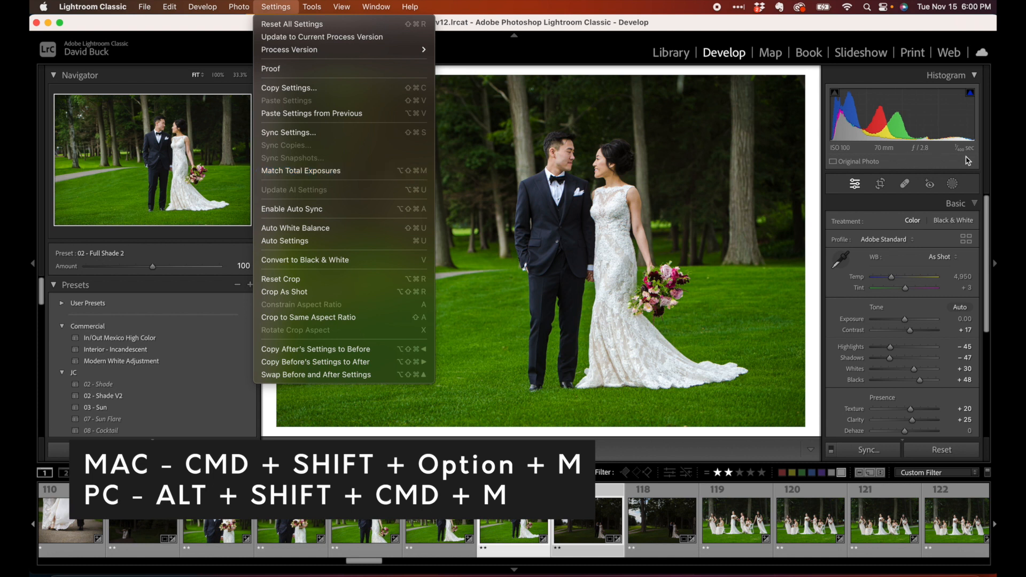
{"action": "left_click", "coordinate": [573, 520]}
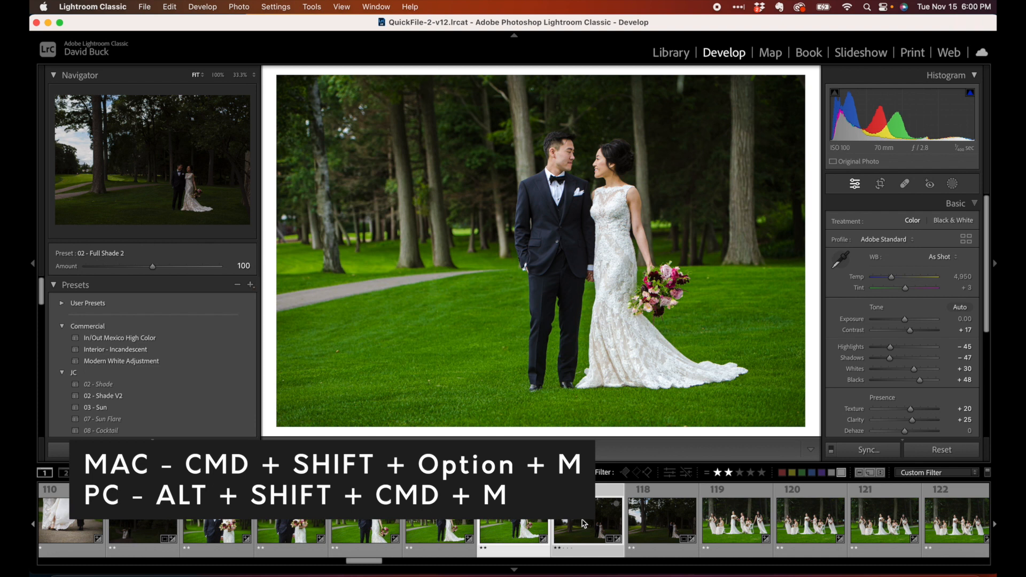
{"action": "left_click", "coordinate": [573, 520]}
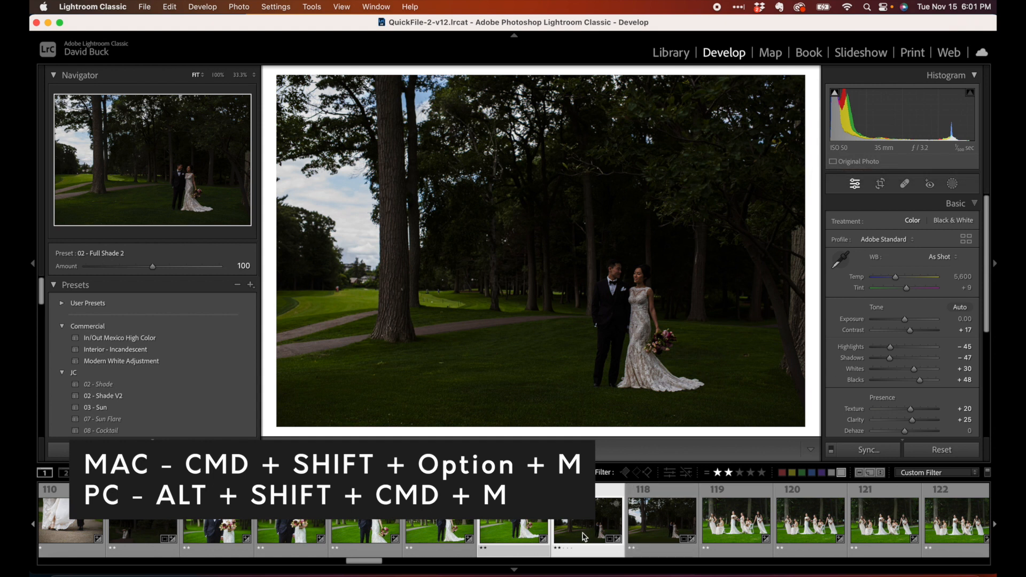
{"action": "left_click", "coordinate": [526, 534]}
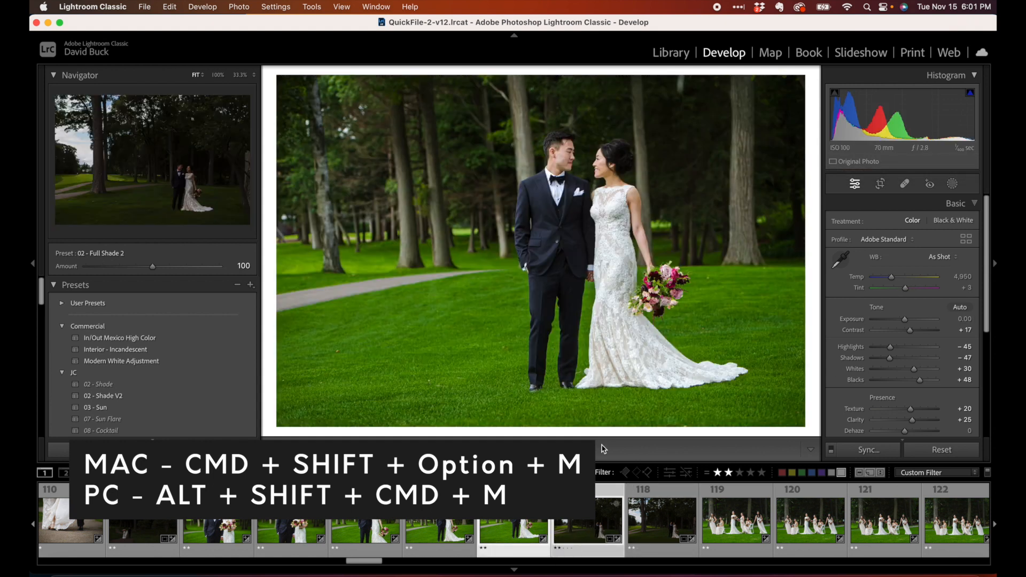
{"action": "left_click", "coordinate": [684, 55]}
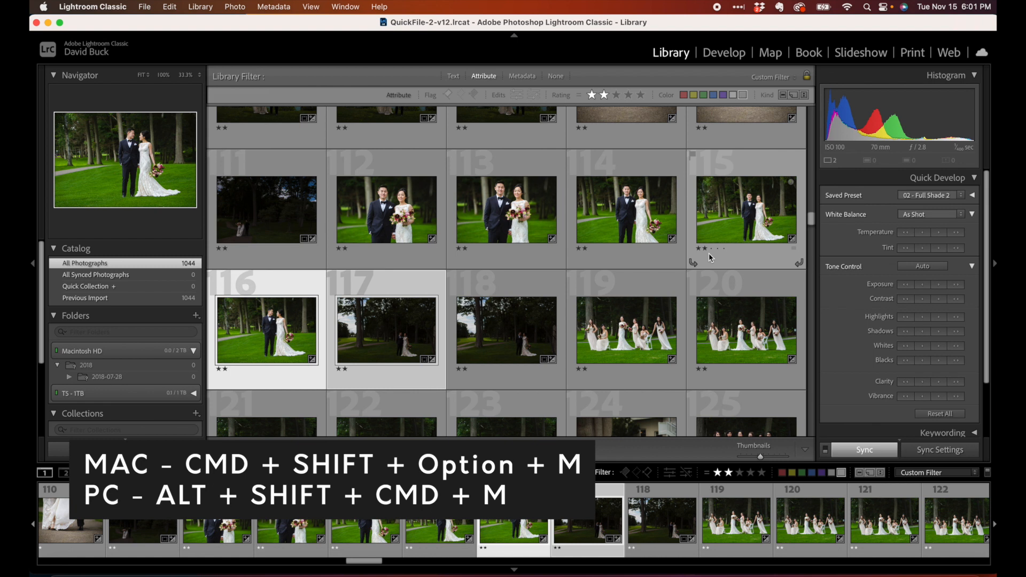
{"action": "key", "text": "super+shift+alt+m"}
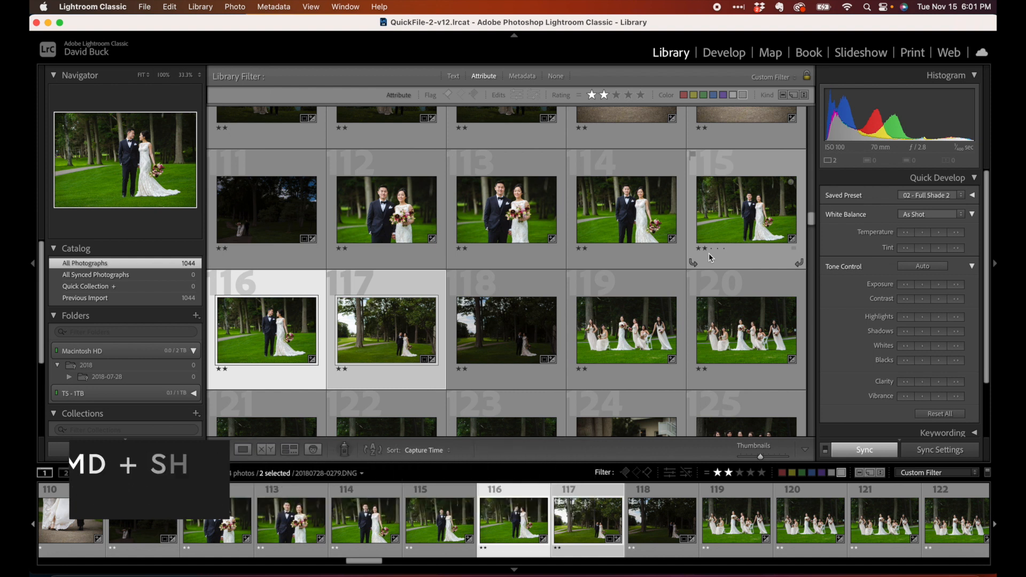
Compare photos 116 and 117 in loupe and Develop views, then return to the grid
{"action": "key", "text": "e"}
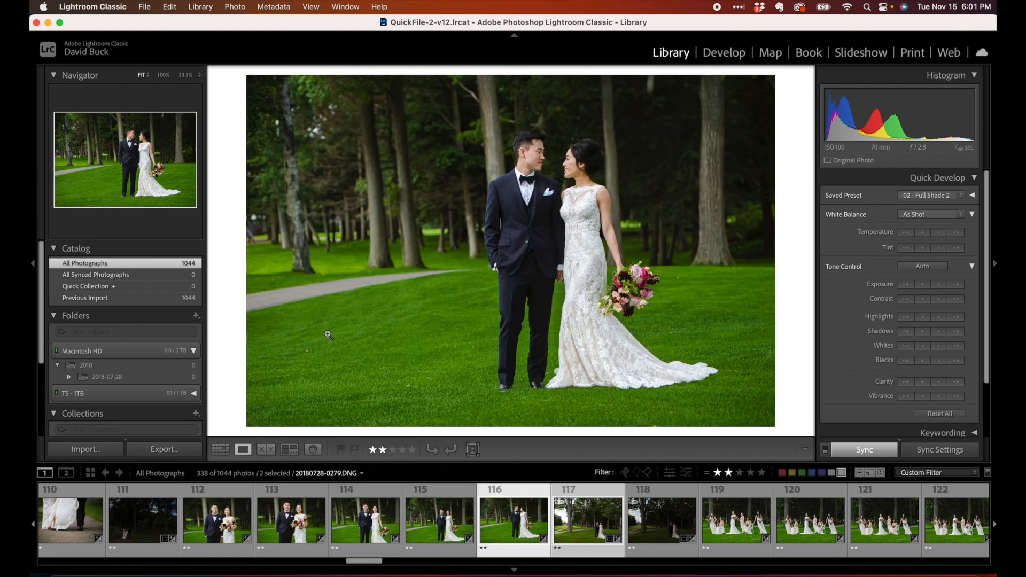
{"action": "key", "text": "Right"}
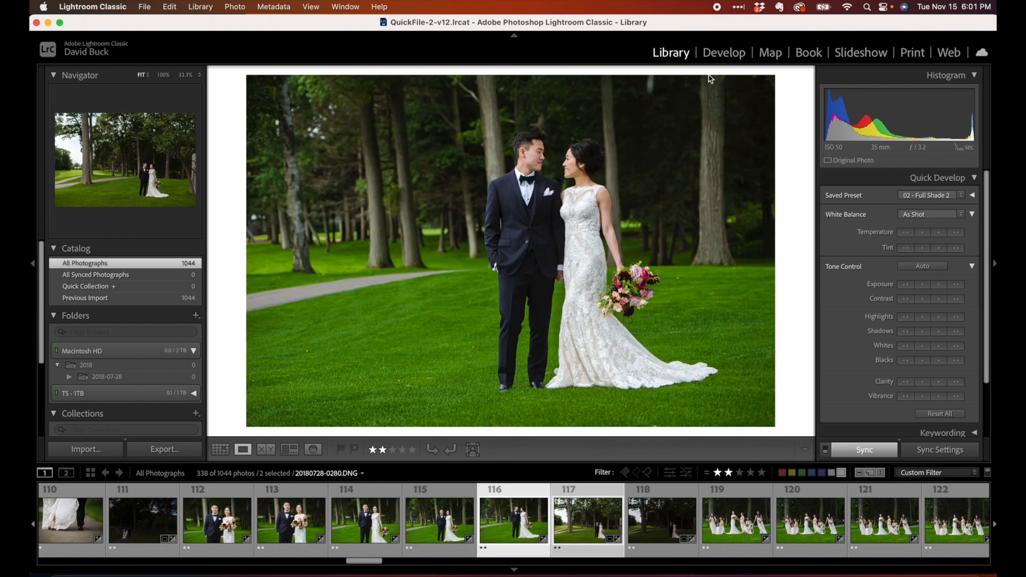
{"action": "key", "text": "Left"}
{"action": "left_click", "coordinate": [724, 52]}
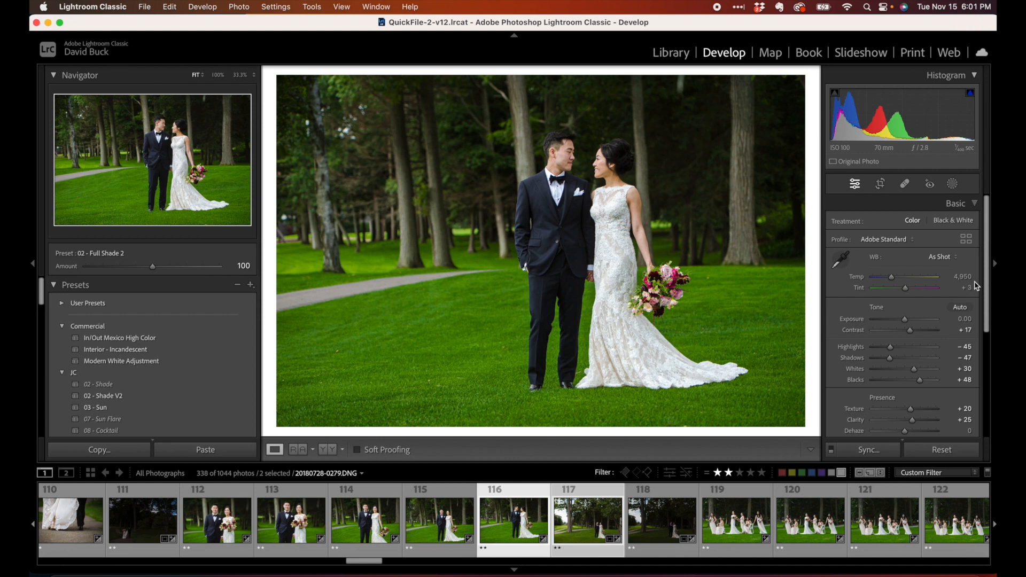
{"action": "key", "text": "Right"}
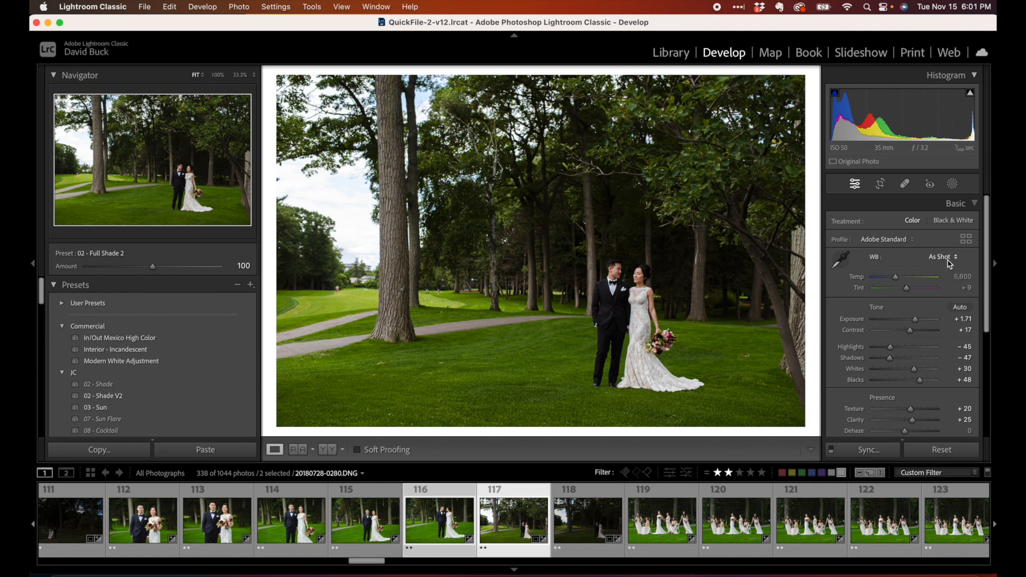
{"action": "left_click", "coordinate": [670, 53]}
{"action": "key", "text": "g"}
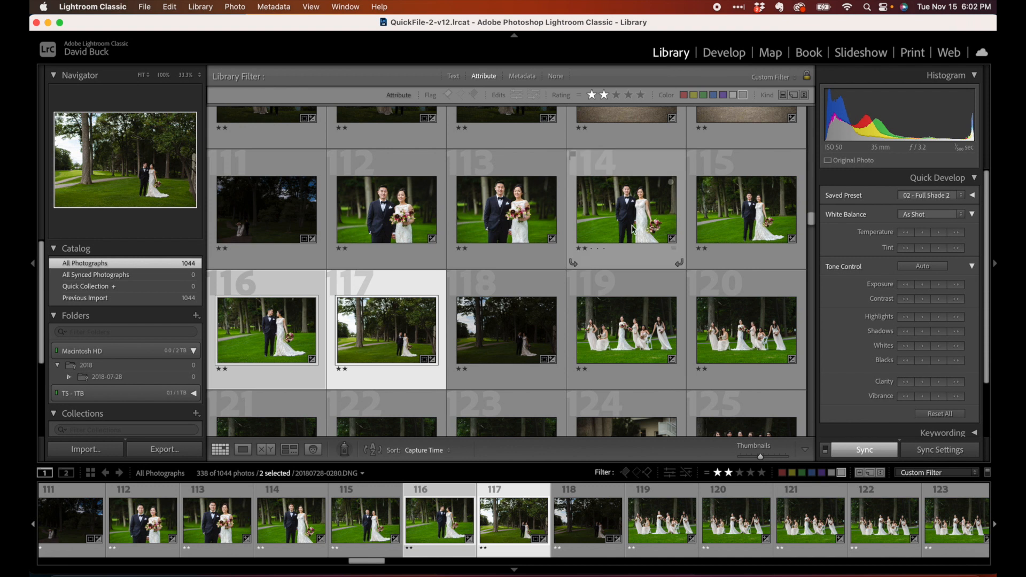
Select photo 117 alone, warm its temperature slightly with Quick Develop, and review its white balance in Develop
{"action": "left_click", "coordinate": [392, 344]}
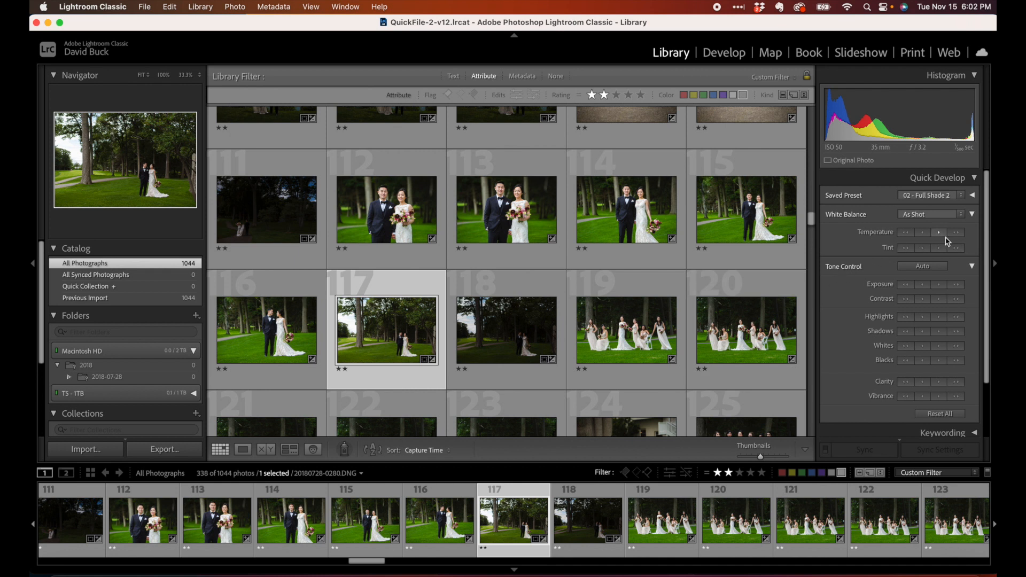
{"action": "left_click", "coordinate": [925, 234]}
{"action": "left_click", "coordinate": [740, 53]}
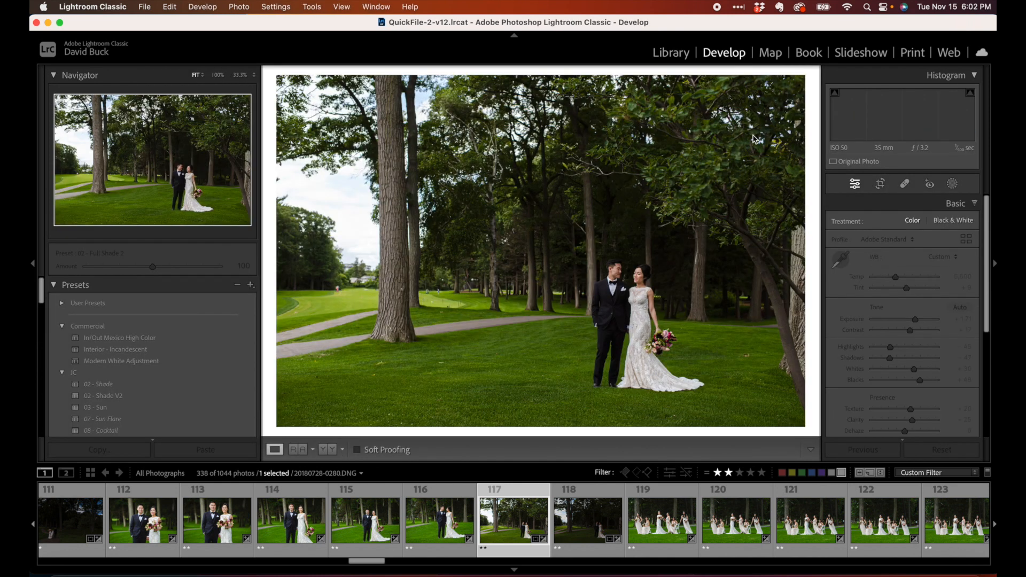
{"action": "left_click", "coordinate": [950, 258]}
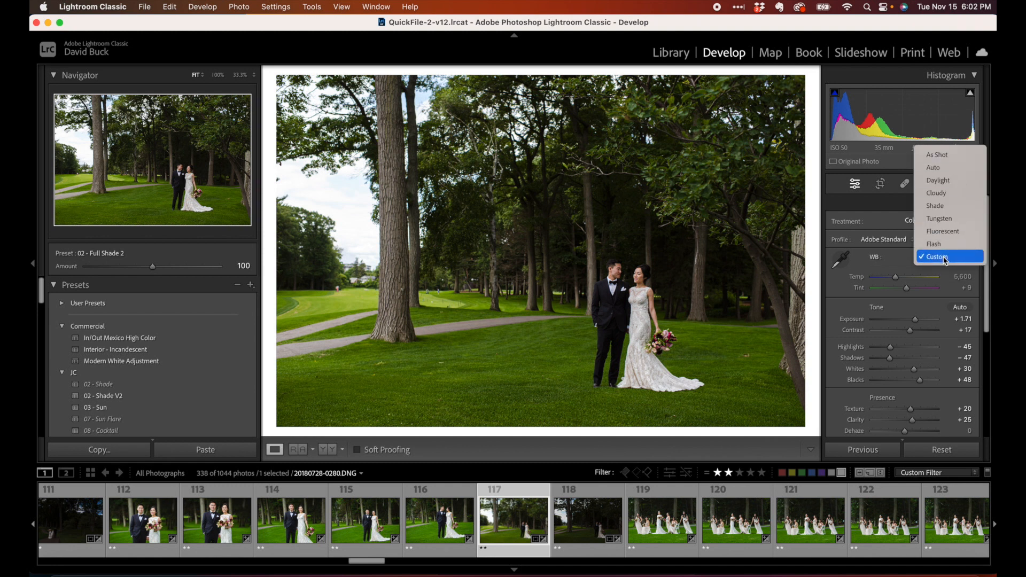
{"action": "left_click", "coordinate": [945, 259]}
{"action": "key", "text": "g"}
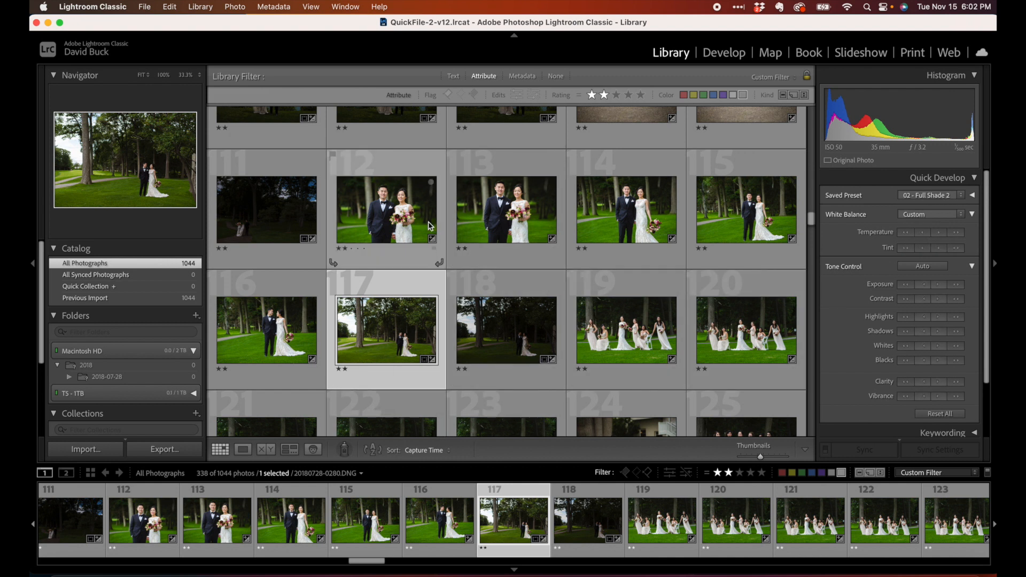
Select photos 111 through 117 and synchronize settings from photo 117 to the others
{"action": "left_click", "coordinate": [384, 223], "text": "shift"}
{"action": "left_click", "coordinate": [274, 216], "text": "shift"}
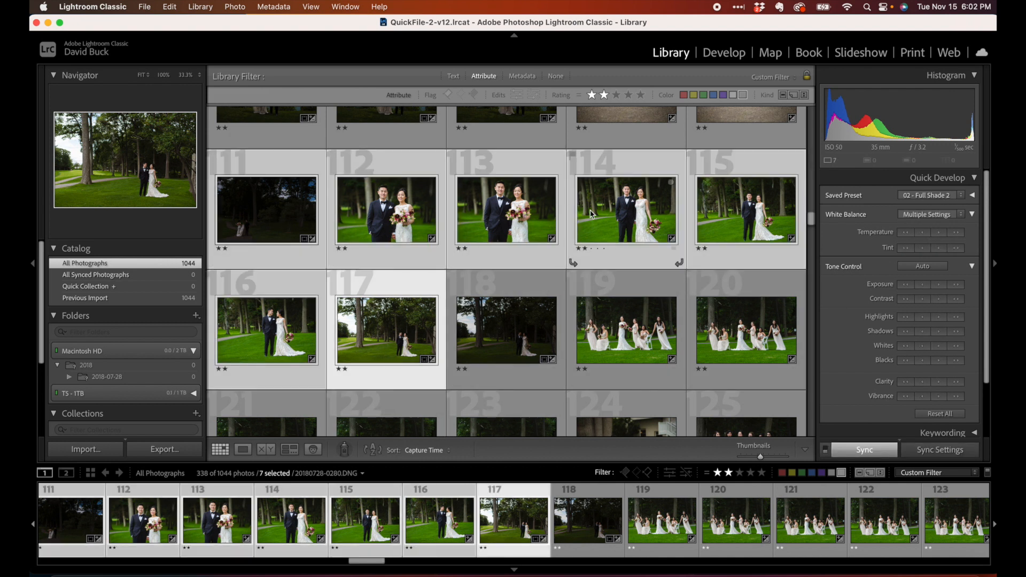
{"action": "key", "text": "super+shift+s"}
{"action": "key", "text": "Return"}
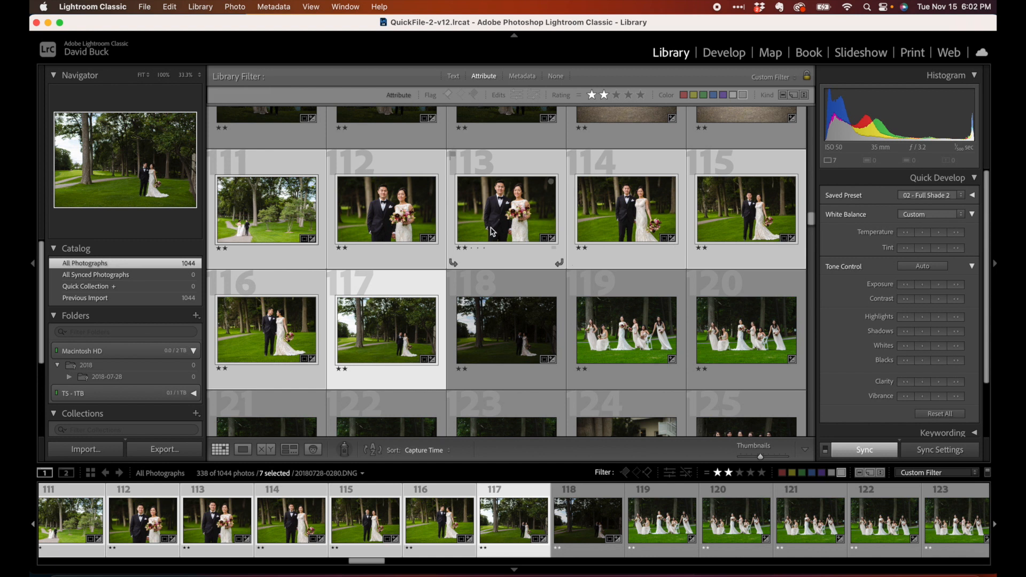
Select photo 111 alone and fine-tune its exposure with small Quick Develop exposure steps
{"action": "left_click", "coordinate": [261, 228]}
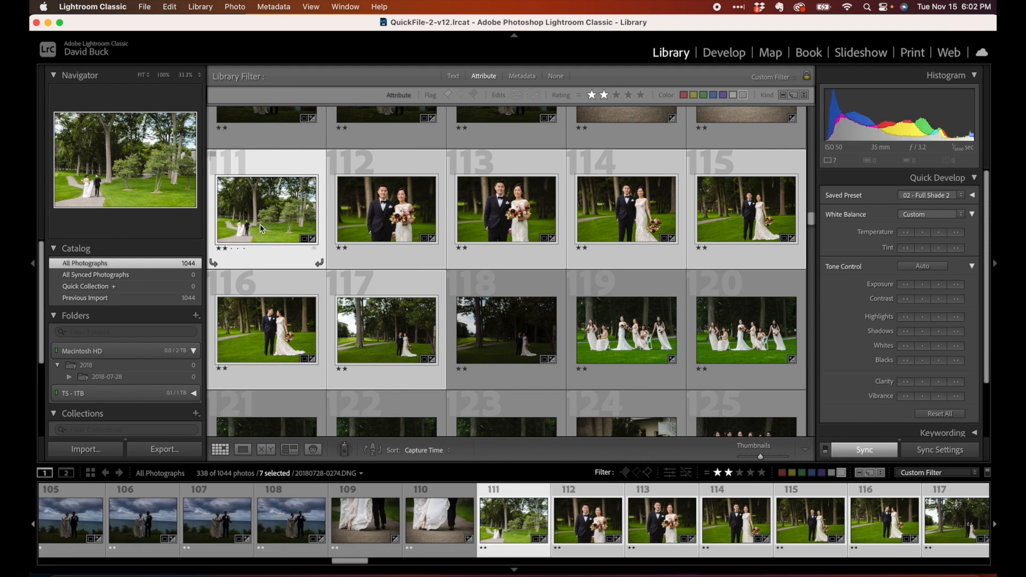
{"action": "left_click", "coordinate": [261, 229]}
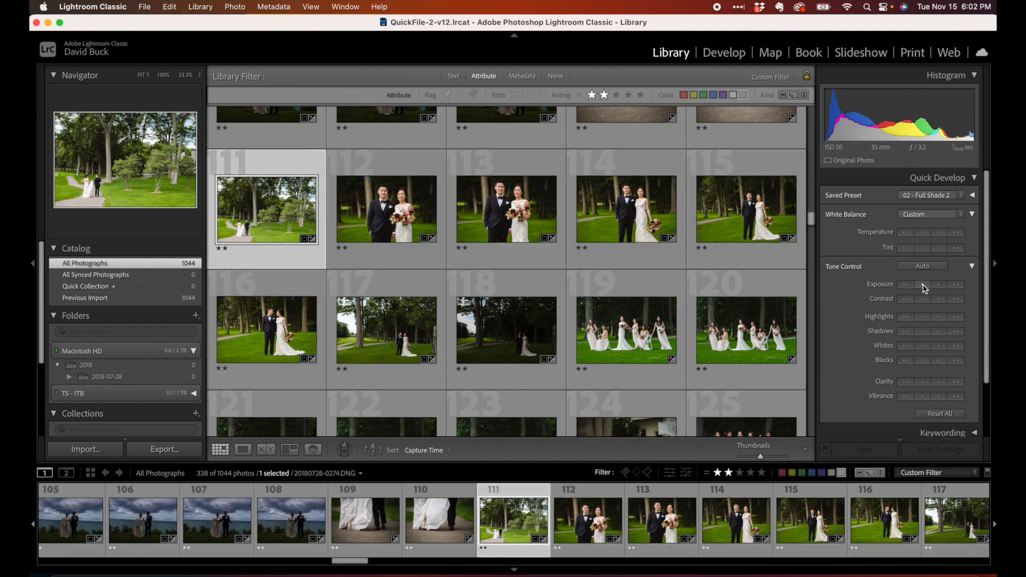
{"action": "left_click", "coordinate": [924, 286]}
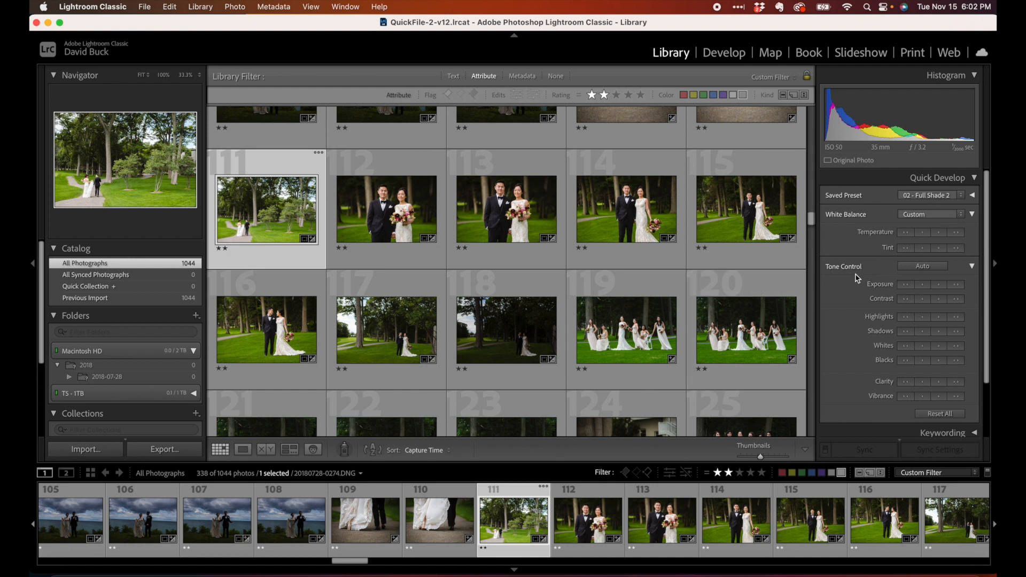
{"action": "left_click", "coordinate": [923, 285]}
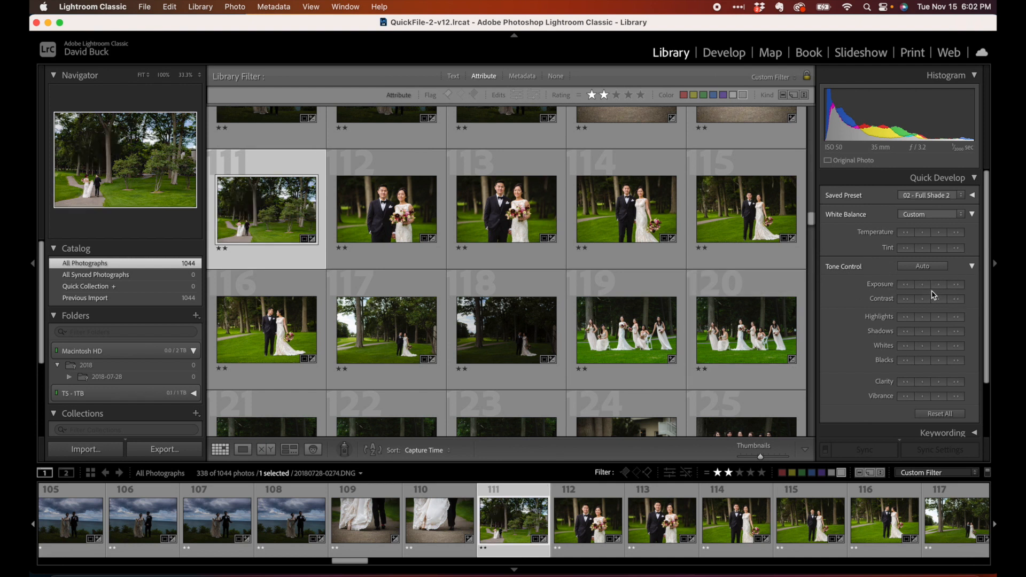
{"action": "left_click", "coordinate": [939, 286]}
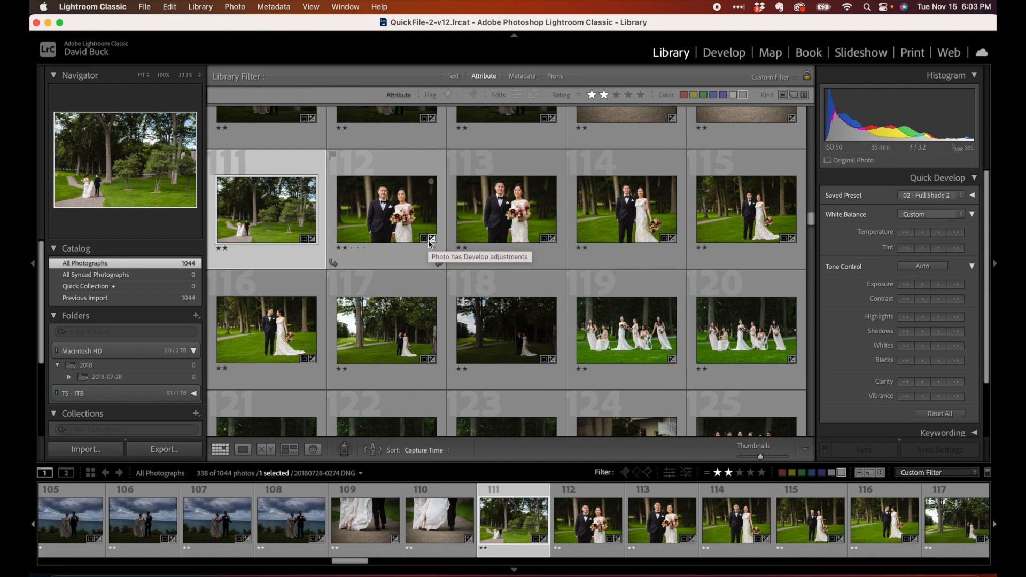
Synchronize settings from photo 116 to photos 117 and 118
{"action": "left_click", "coordinate": [272, 347]}
{"action": "key", "text": "super+shift+s"}
{"action": "key", "text": "Return"}
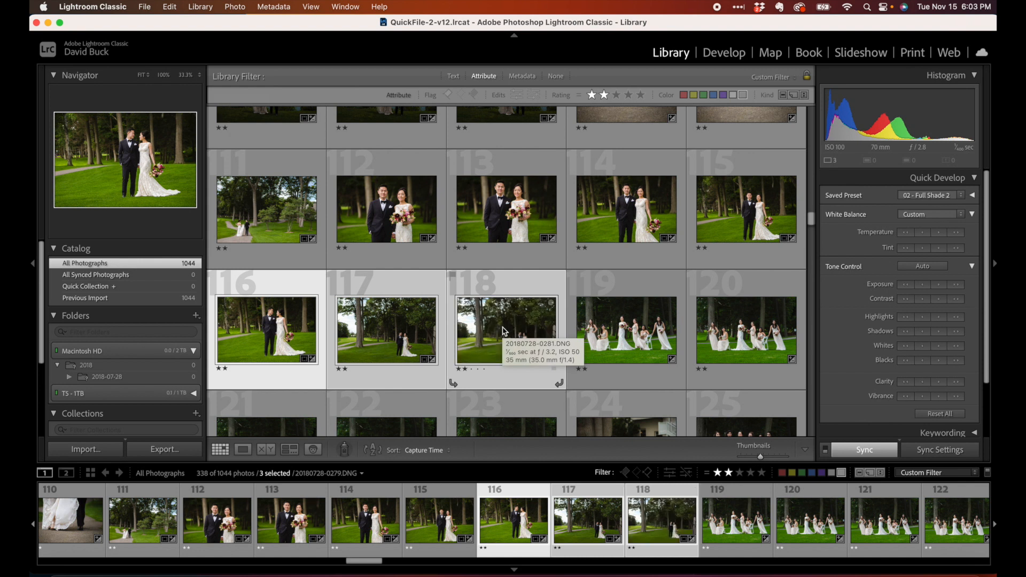
Select photos 118 through 123 and synchronize settings from photo 118 to the others
{"action": "scroll", "coordinate": [502, 331], "scroll_direction": "down", "scroll_amount": 2}
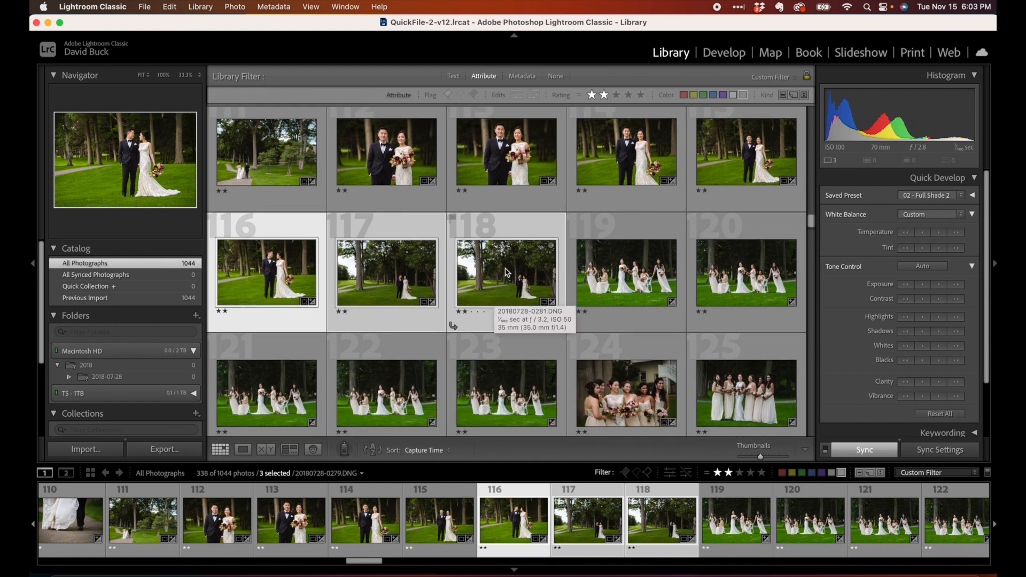
{"action": "left_click", "coordinate": [508, 267]}
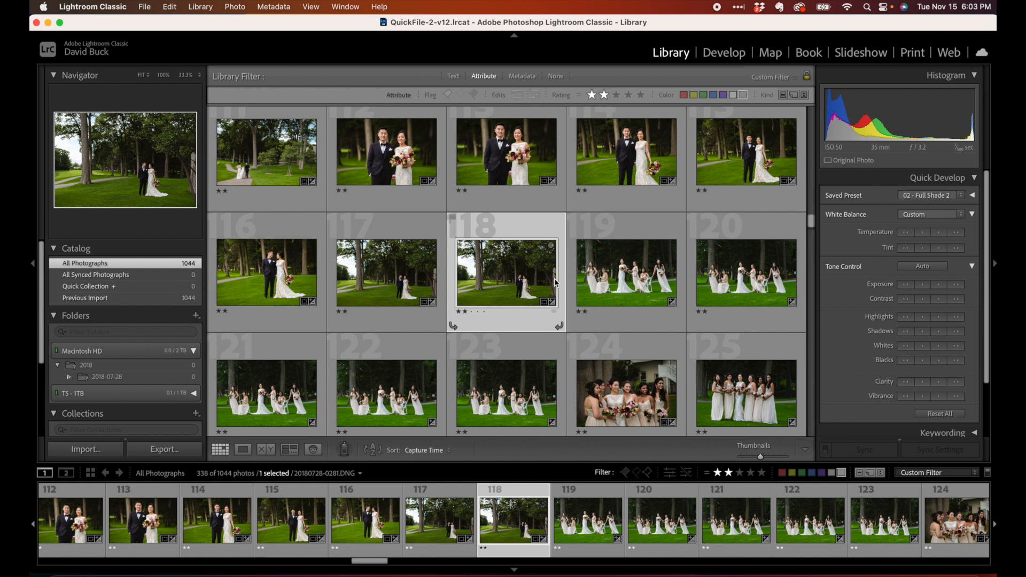
{"action": "scroll", "coordinate": [632, 287], "scroll_direction": "down", "scroll_amount": 1}
{"action": "scroll", "coordinate": [632, 288], "scroll_direction": "down", "scroll_amount": 1}
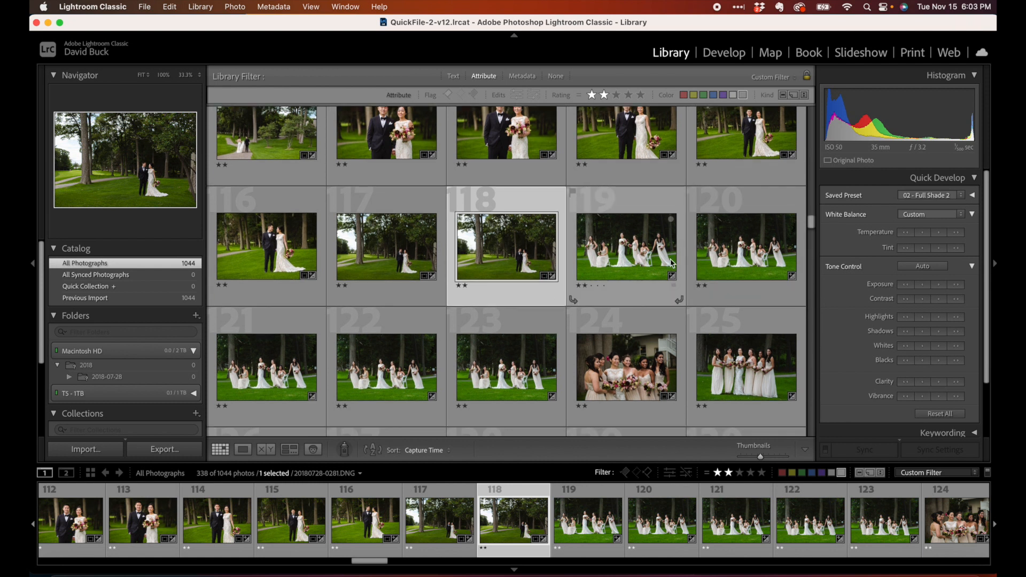
{"action": "left_click", "coordinate": [542, 347], "text": "shift"}
{"action": "key", "text": "super+shift+s"}
{"action": "key", "text": "Return"}
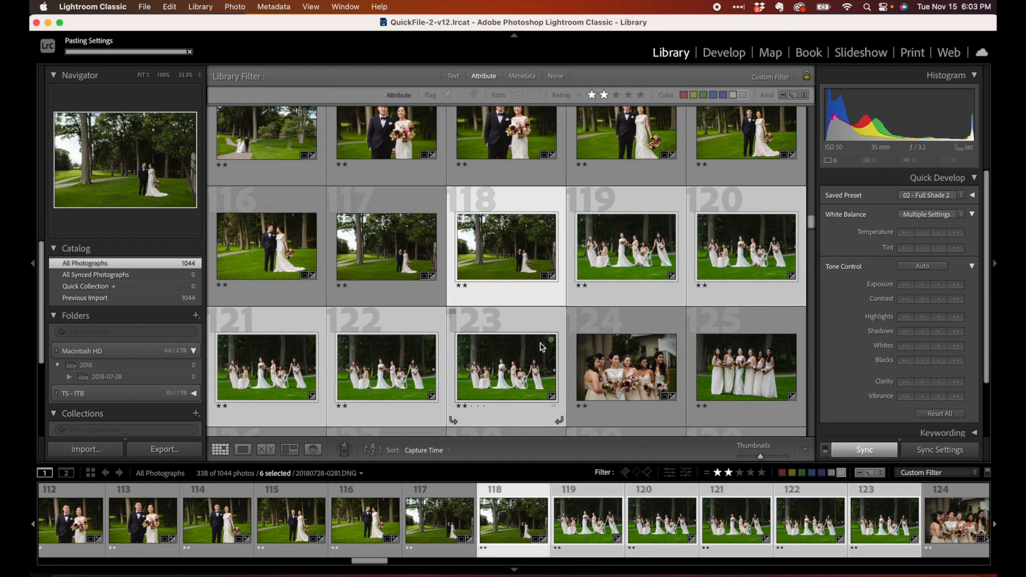
Select photos 119 through 123, lower their exposure one Quick Develop step, and view them in loupe
{"action": "key", "text": "super+shift+d"}
{"action": "left_click", "coordinate": [605, 287]}
{"action": "left_click", "coordinate": [531, 377], "text": "shift"}
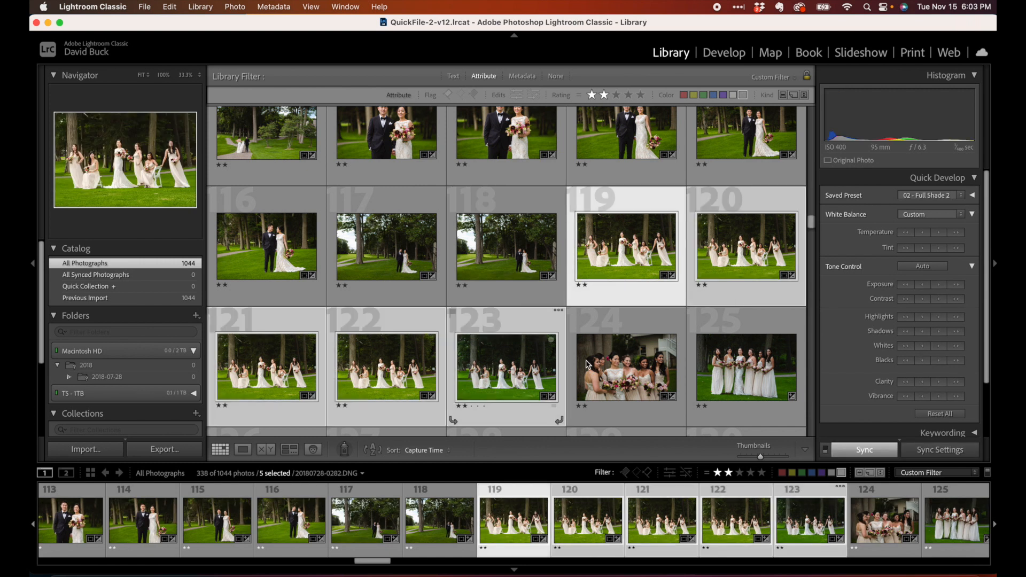
{"action": "left_click", "coordinate": [924, 285]}
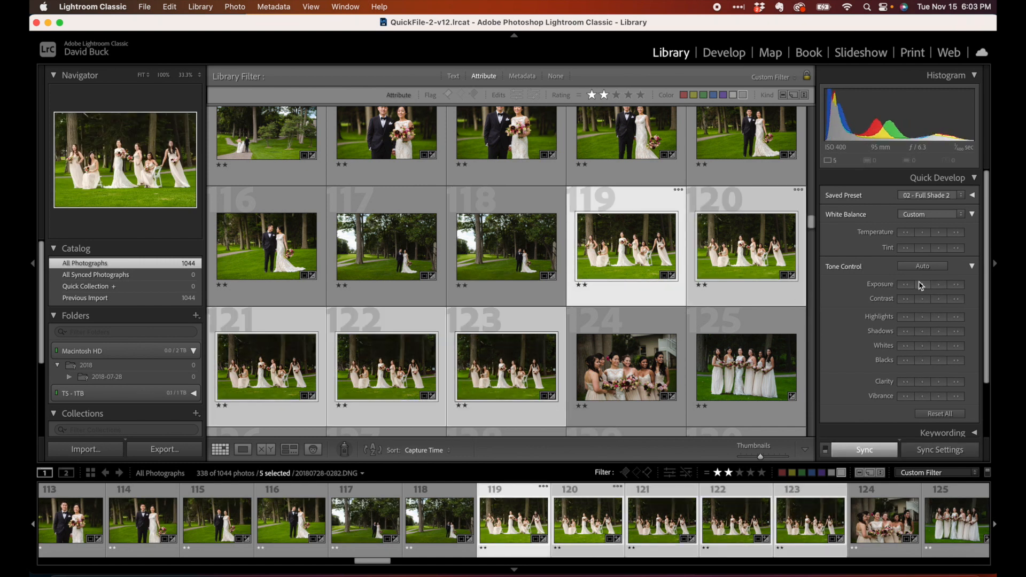
{"action": "key", "text": "e"}
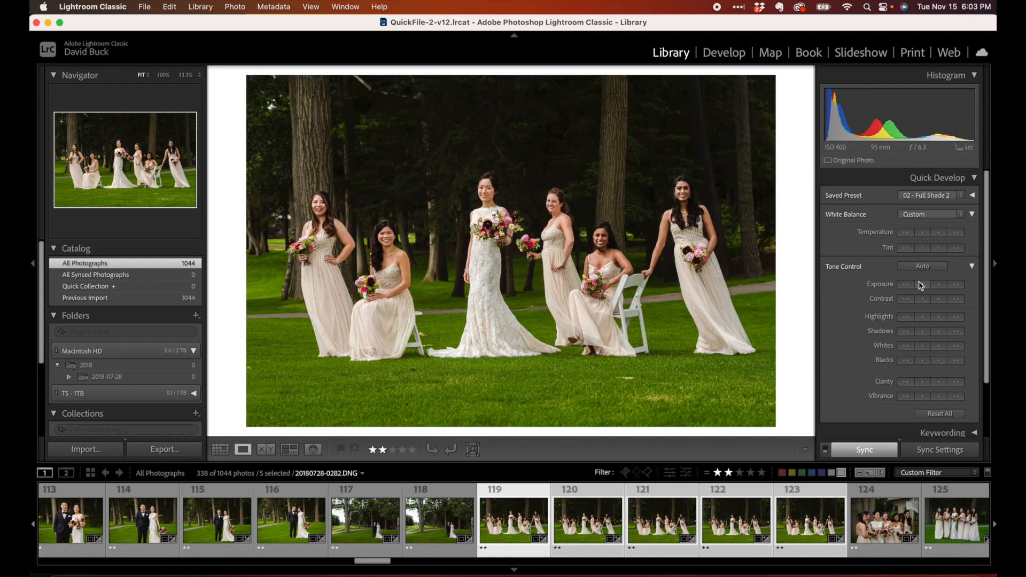
Add photo 118 to the selection of photos 119–123 and synchronize all settings except Exposure from photo 118
{"action": "key", "text": "g"}
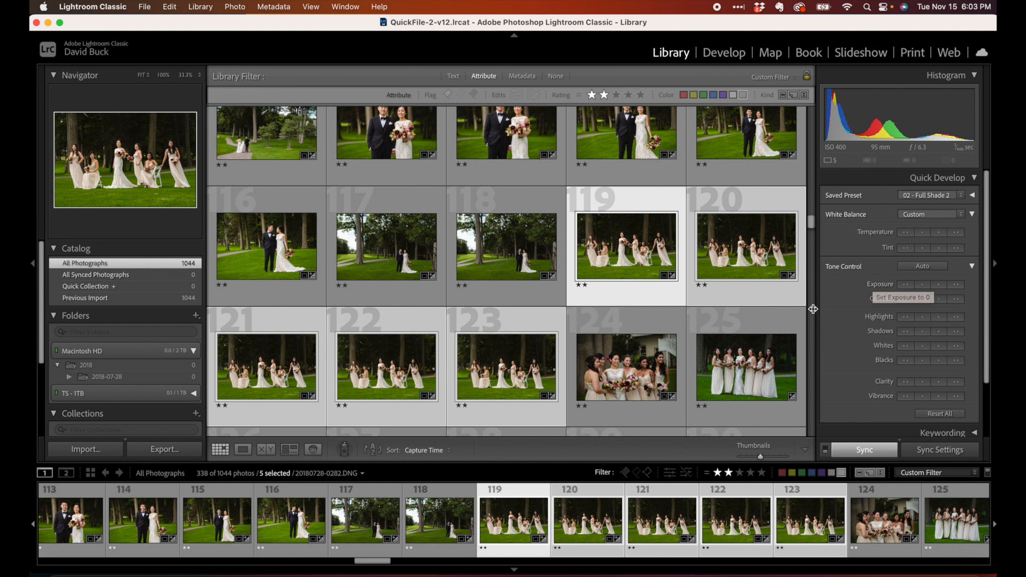
{"action": "left_click", "coordinate": [439, 518], "text": "super"}
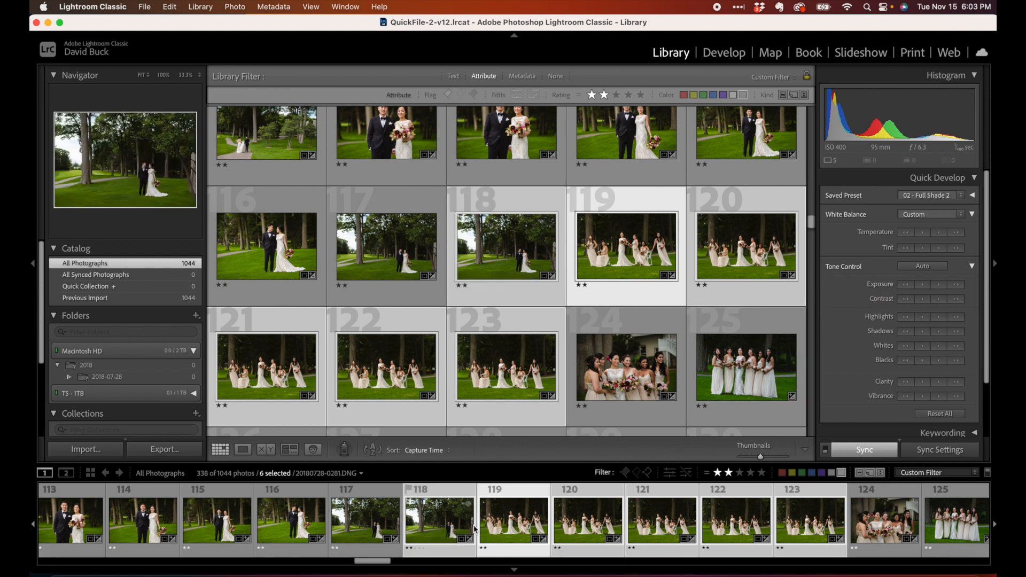
{"action": "key", "text": "super+shift+s"}
{"action": "left_click", "coordinate": [344, 122]}
{"action": "left_click", "coordinate": [338, 123]}
{"action": "left_click", "coordinate": [340, 131]}
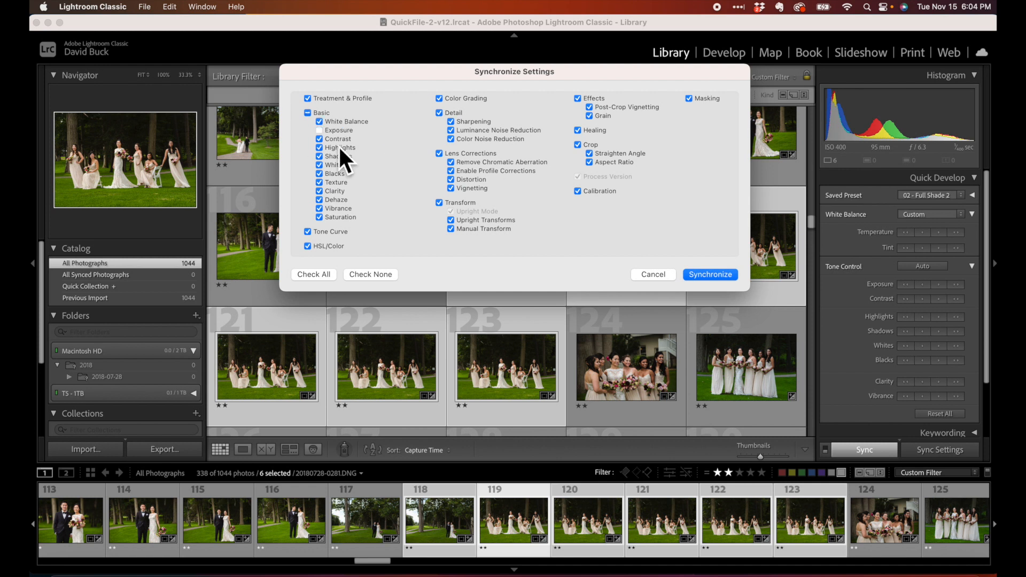
{"action": "left_click", "coordinate": [695, 276]}
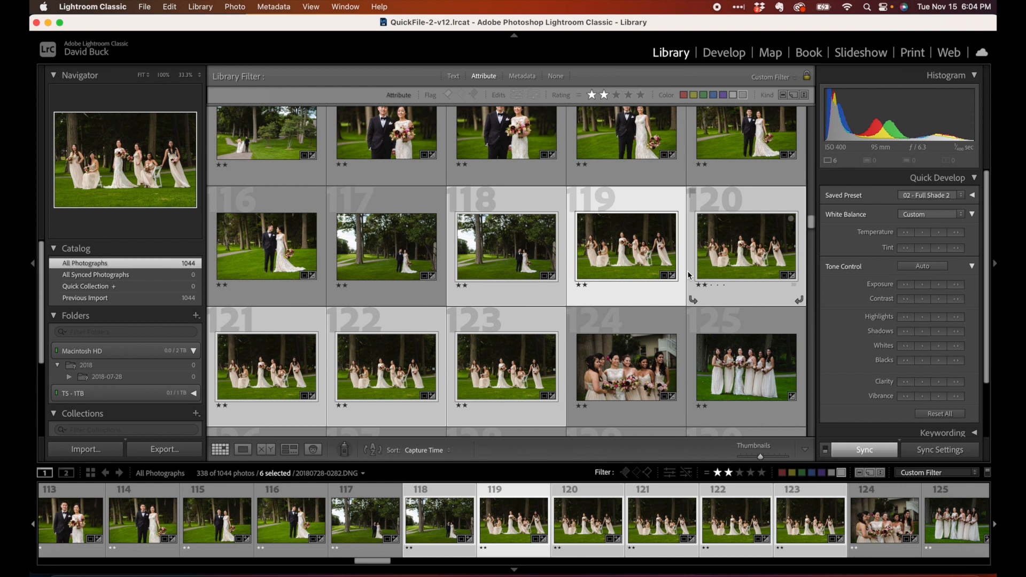
Select photo 119 alone and open it in the Develop module
{"action": "left_click", "coordinate": [568, 296]}
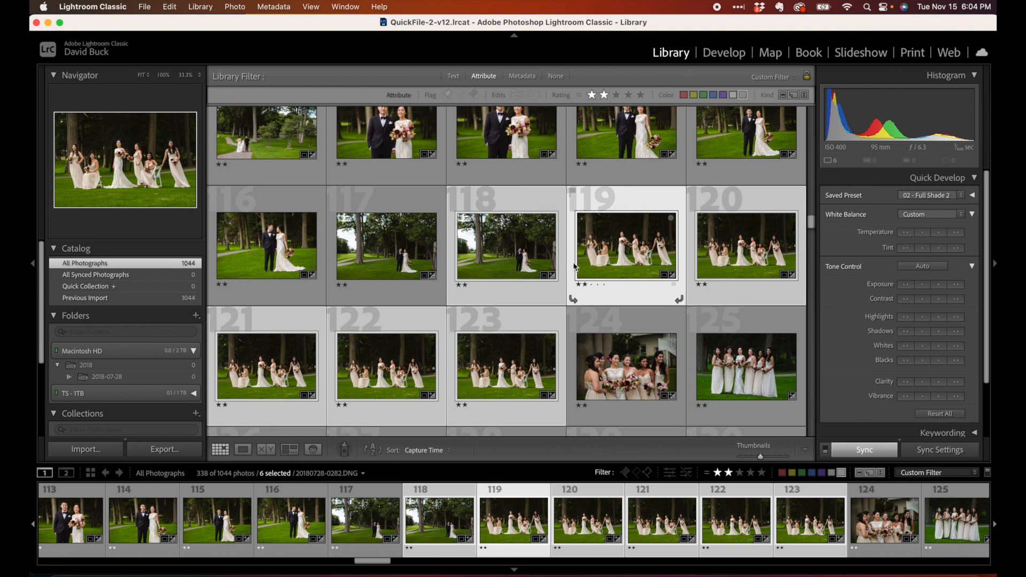
{"action": "scroll", "coordinate": [565, 267], "scroll_direction": "down", "scroll_amount": 2}
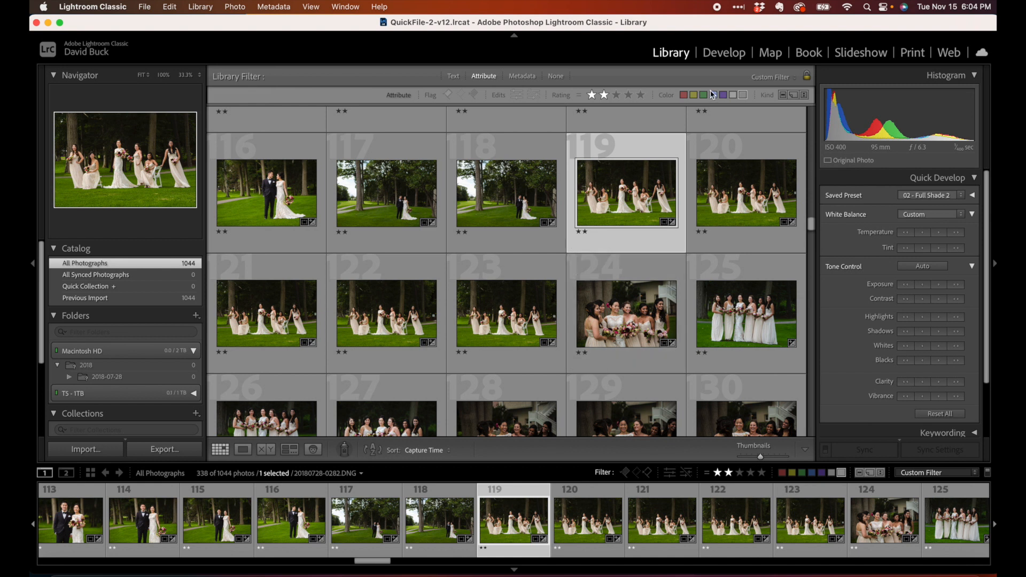
{"action": "left_click", "coordinate": [733, 63]}
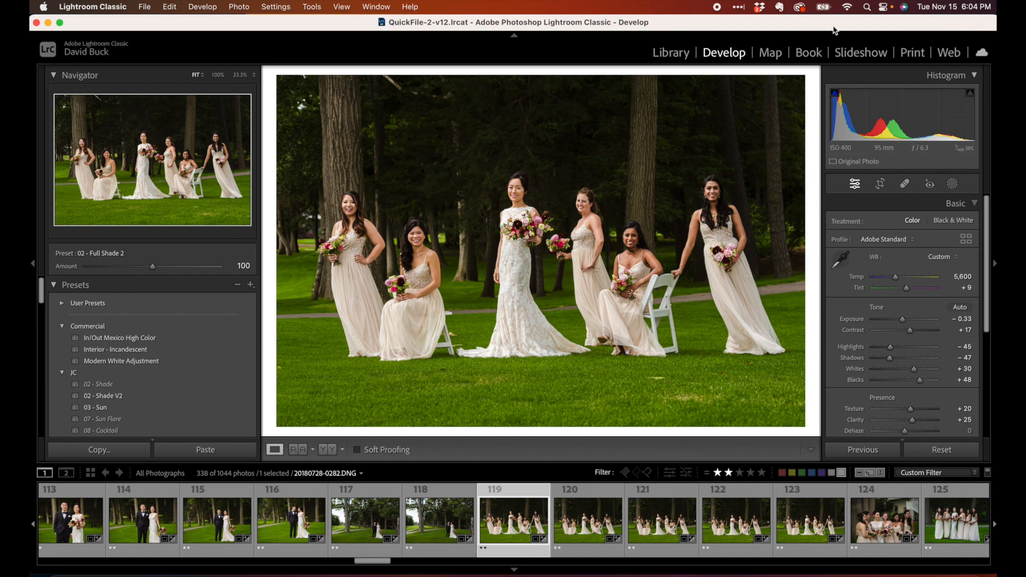
Add a Select Subject mask to photo 119 and set its highlights to -9 and clarity to 5
{"action": "left_click", "coordinate": [953, 185]}
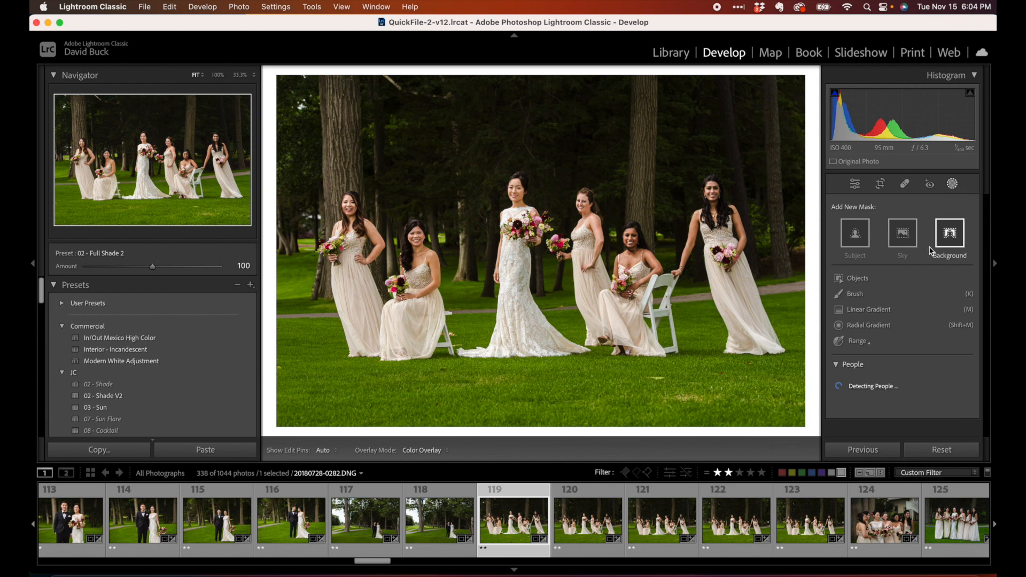
{"action": "left_click", "coordinate": [865, 241]}
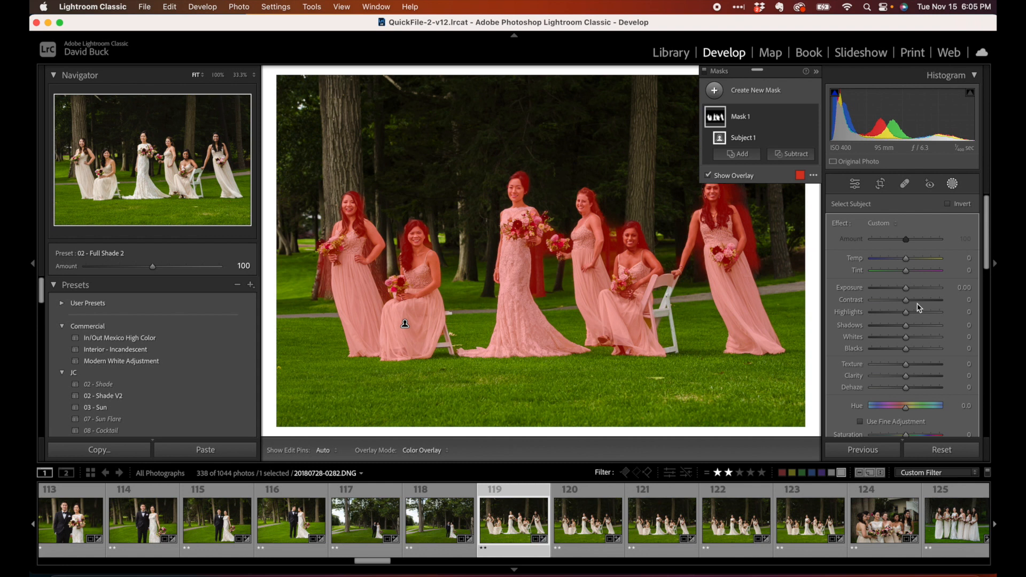
{"action": "left_click_drag", "start_coordinate": [907, 291], "coordinate": [905, 292]}
{"action": "left_click_drag", "start_coordinate": [905, 314], "coordinate": [902, 314]}
{"action": "left_click_drag", "start_coordinate": [905, 377], "coordinate": [907, 376]}
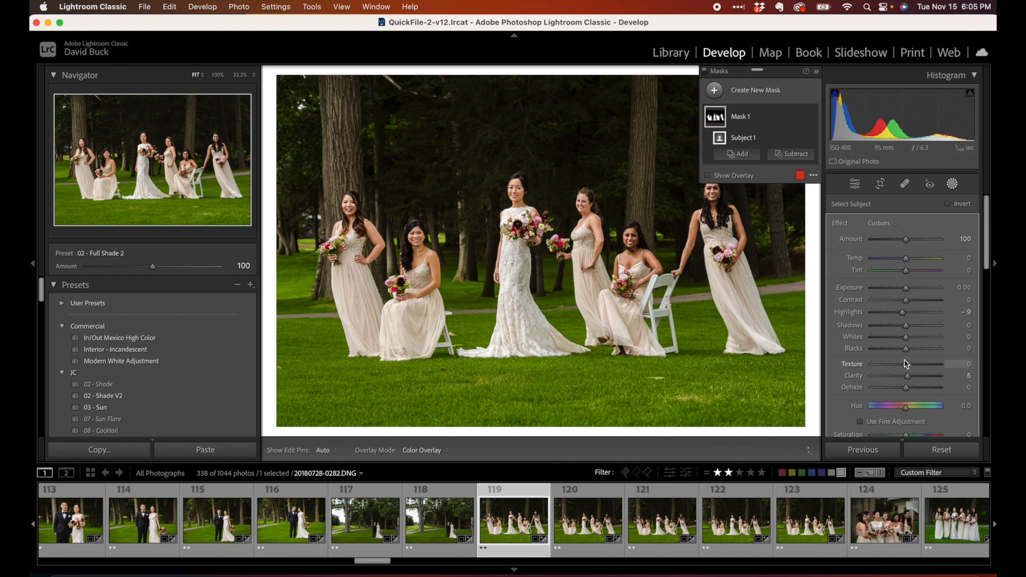
Select photos 119 through 123 and synchronize only the Masking settings from photo 119 to the others
{"action": "scroll", "coordinate": [683, 536], "scroll_direction": "right", "scroll_amount": 2}
{"action": "left_click", "coordinate": [719, 533], "text": "shift"}
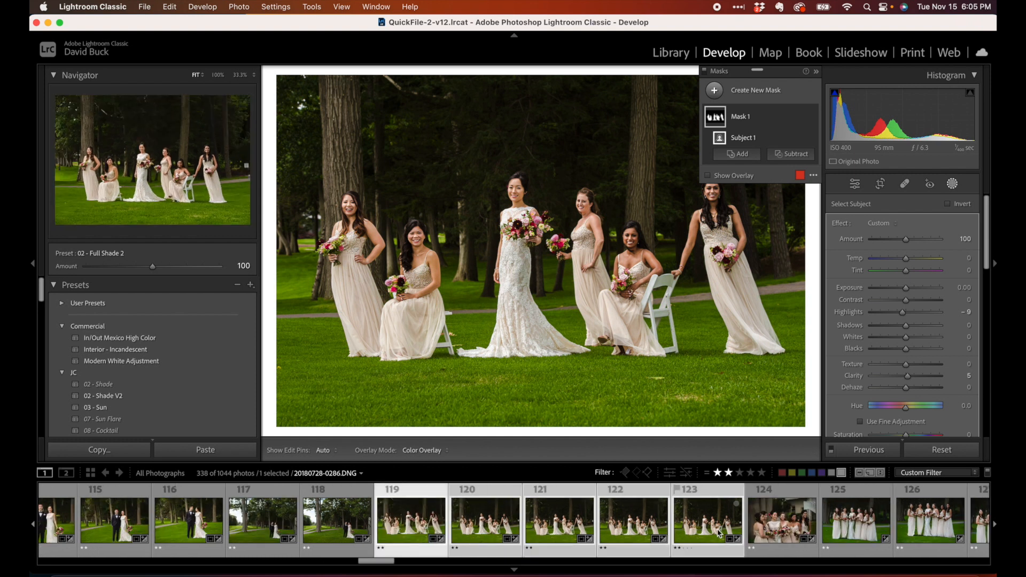
{"action": "key", "text": "super+shift+s"}
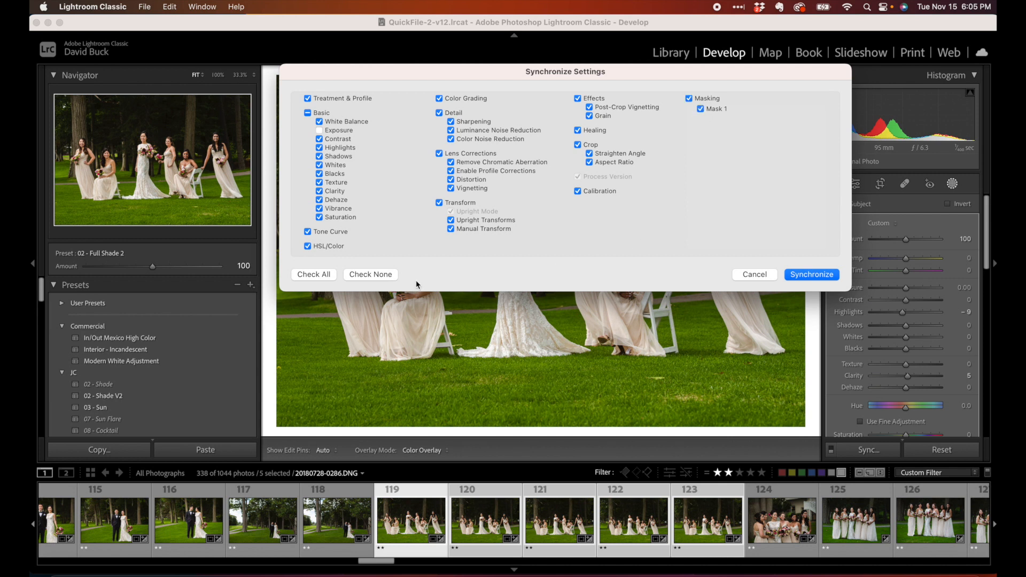
{"action": "left_click", "coordinate": [370, 275]}
{"action": "left_click", "coordinate": [689, 100]}
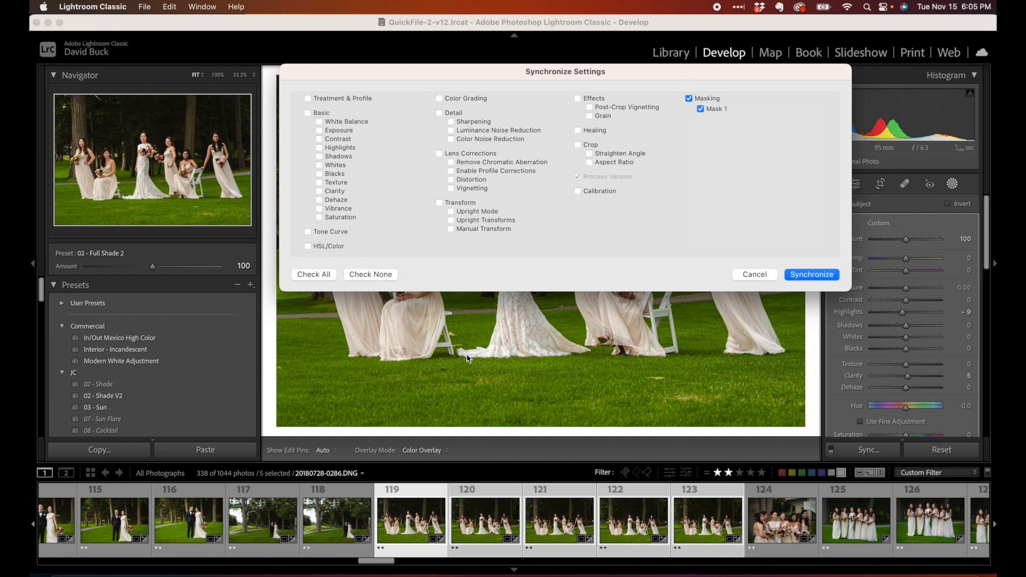
{"action": "left_click", "coordinate": [804, 275]}
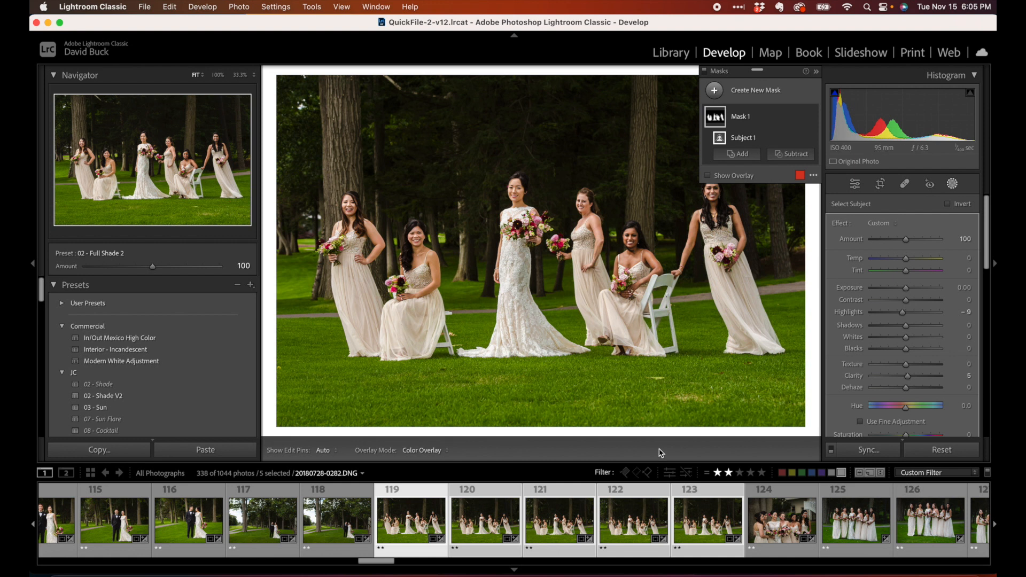
{"action": "left_click", "coordinate": [467, 510]}
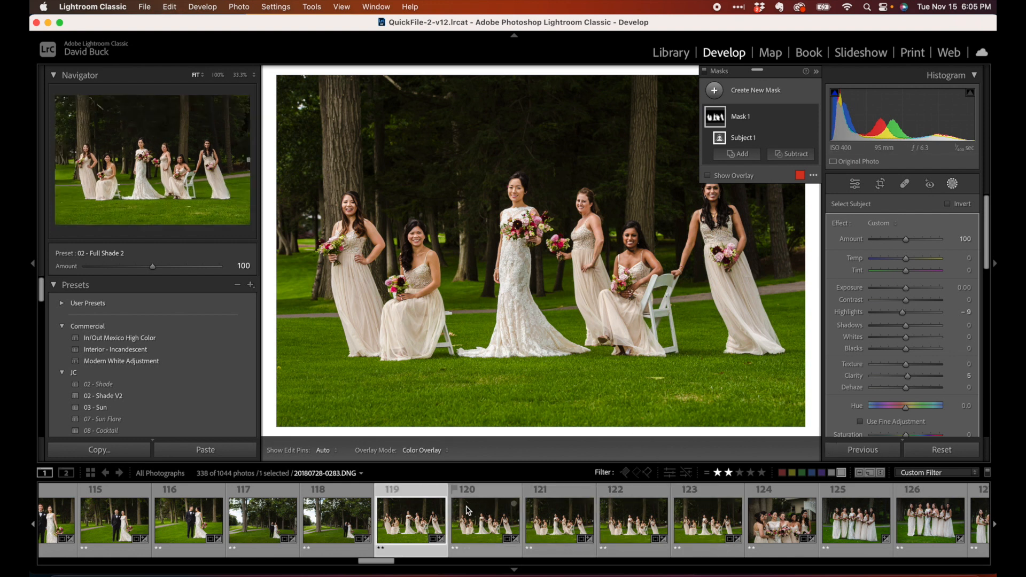